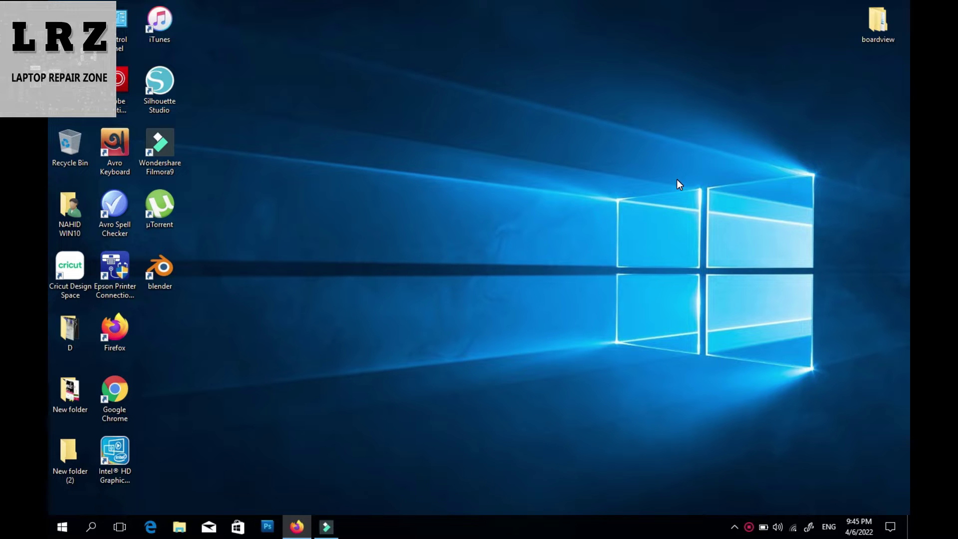
Open the boardview folder on the desktop and look through its 820-000165 and BoardViewer subfolders.
{"action": "double_click", "coordinate": [878, 24]}
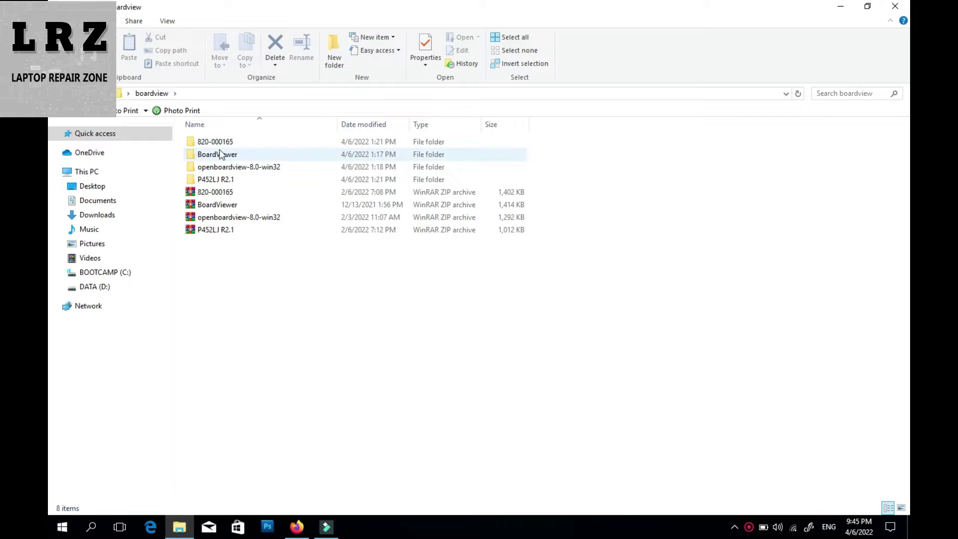
{"action": "left_click", "coordinate": [224, 143]}
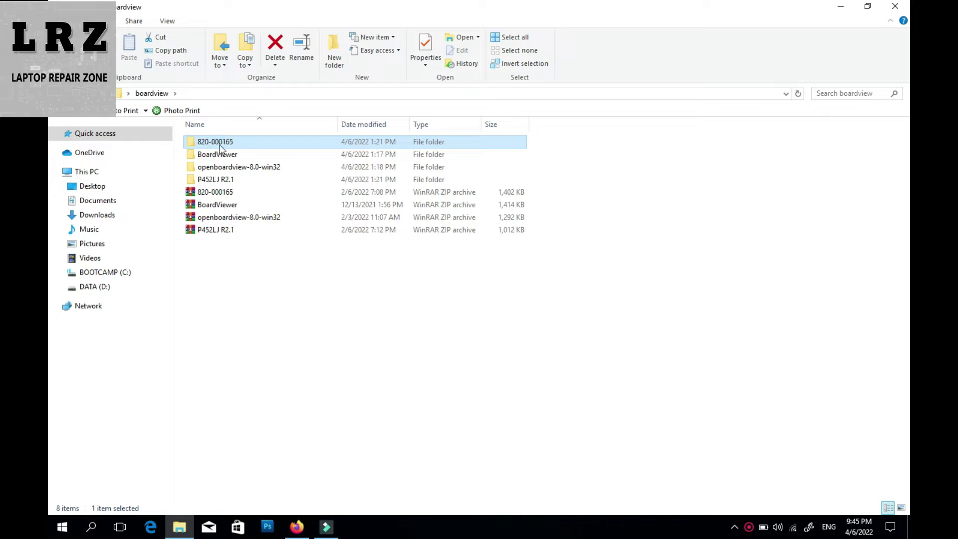
{"action": "double_click", "coordinate": [207, 146]}
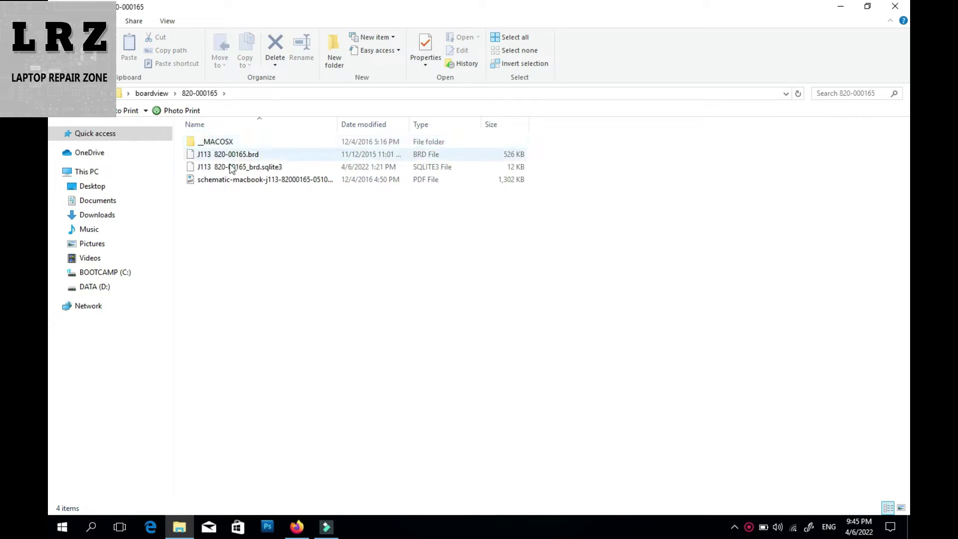
{"action": "key", "text": "alt+Left"}
{"action": "double_click", "coordinate": [202, 155]}
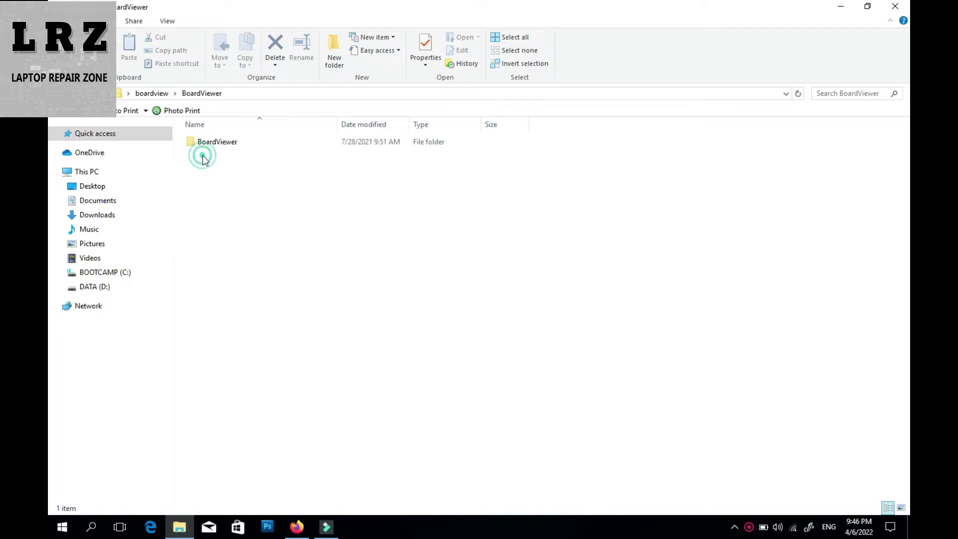
{"action": "double_click", "coordinate": [231, 146]}
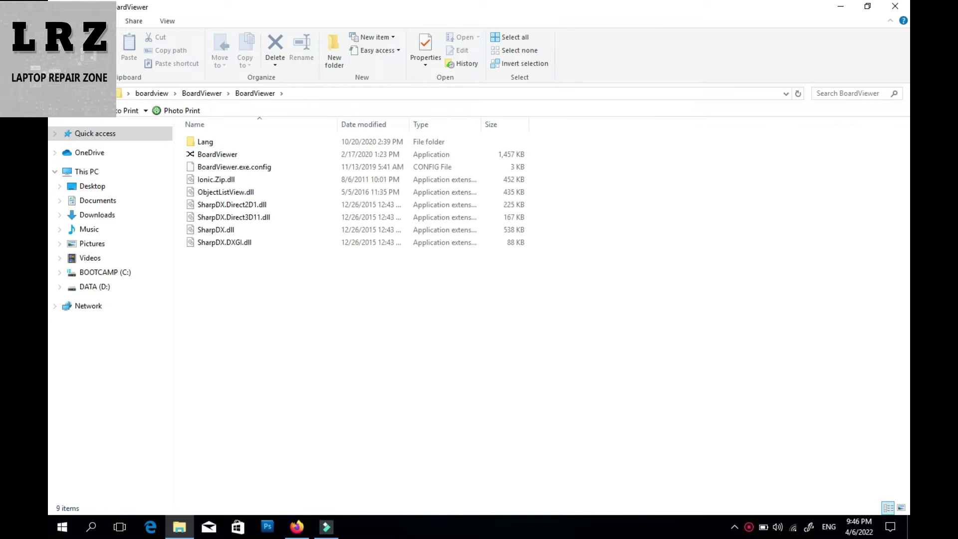
{"action": "key", "text": "alt+Left"}
{"action": "key", "text": "alt+Left"}
Look through the openboardview-8.0-win32 and P452LJ R2.1 folders, and close the boardview folder window.
{"action": "double_click", "coordinate": [221, 167]}
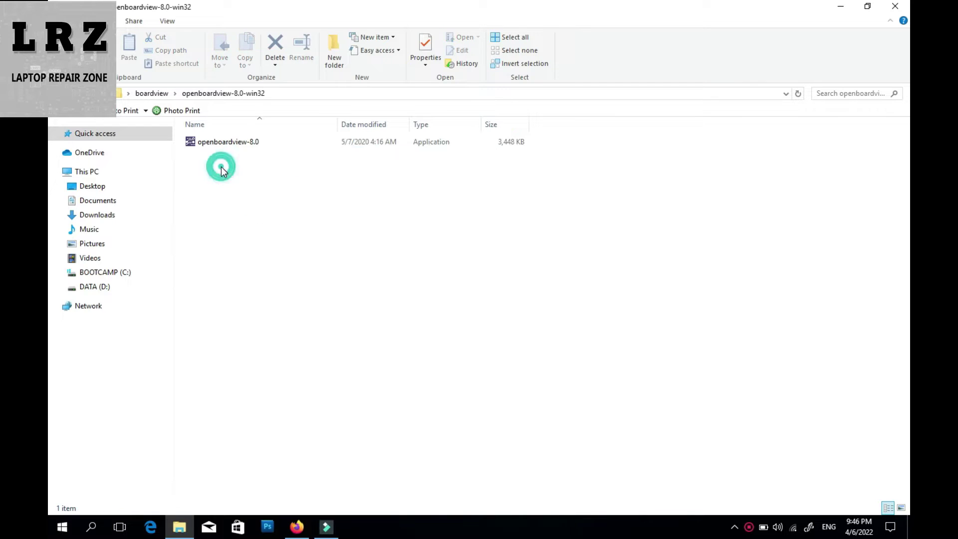
{"action": "key", "text": "alt+Left"}
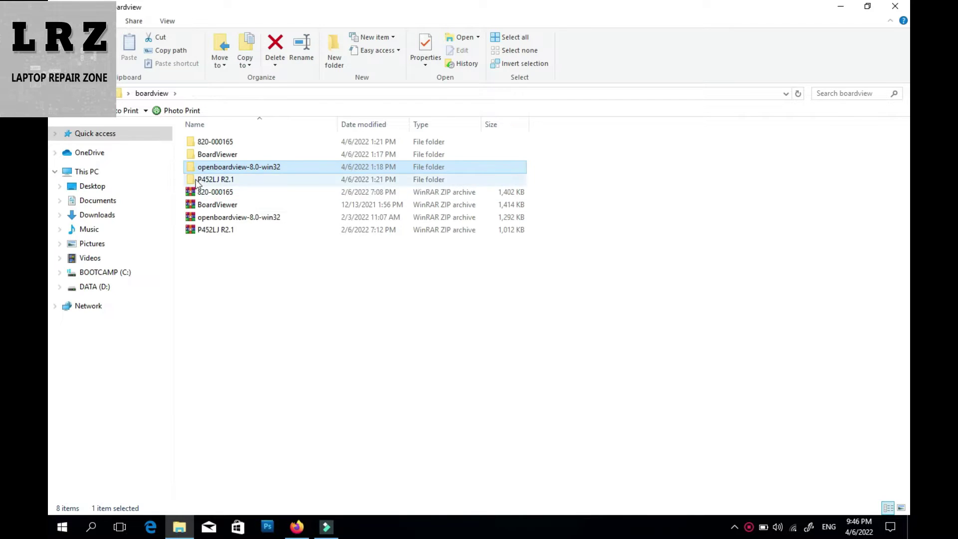
{"action": "key", "text": "Down"}
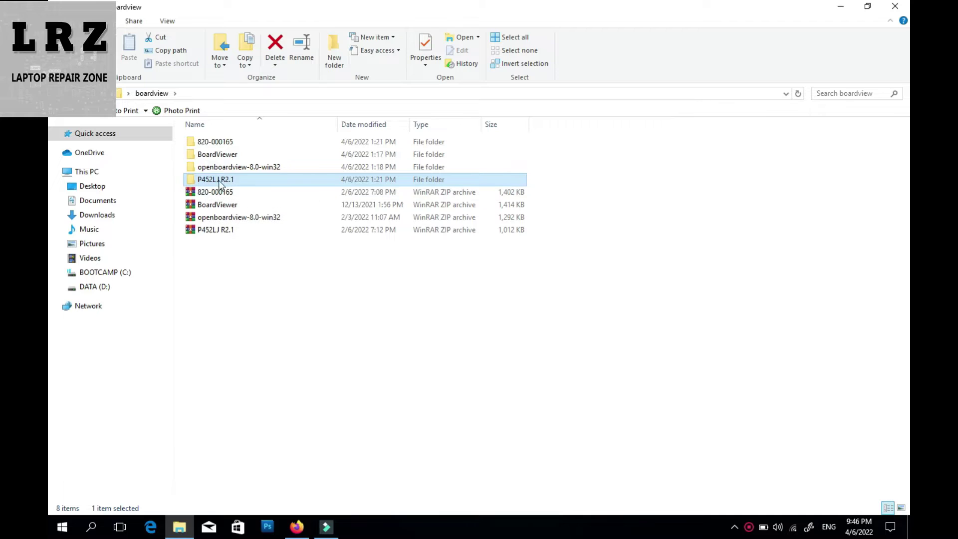
{"action": "double_click", "coordinate": [215, 181]}
{"action": "double_click", "coordinate": [217, 143]}
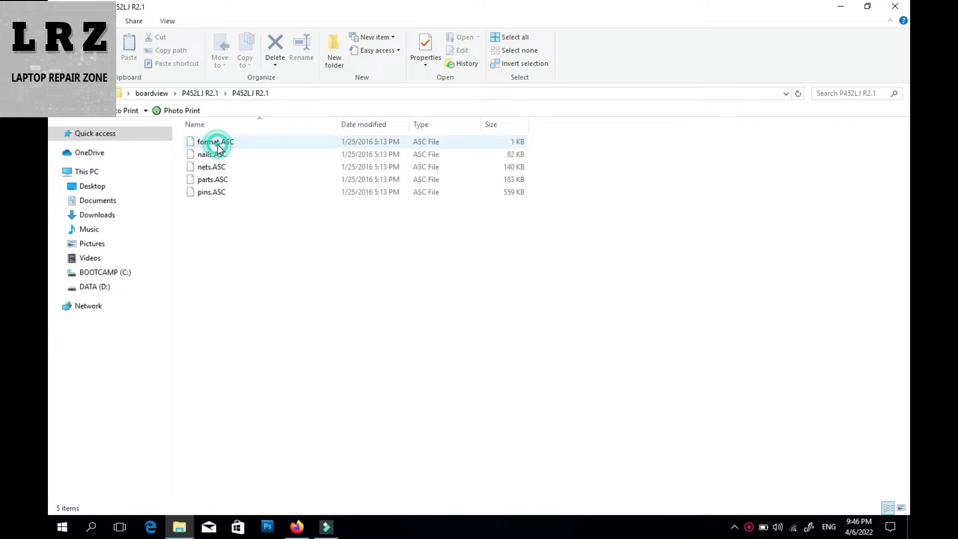
{"action": "key", "text": "alt+Left"}
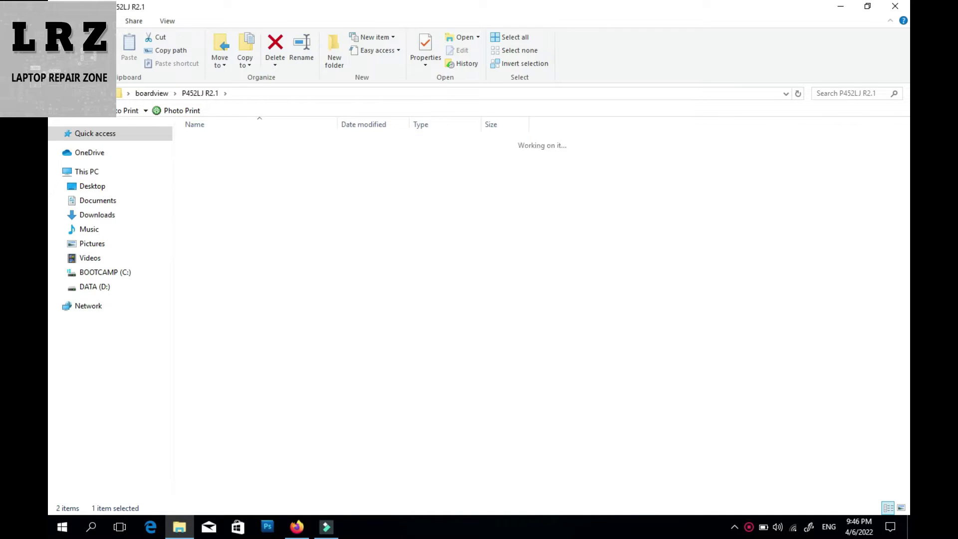
{"action": "key", "text": "alt+Left"}
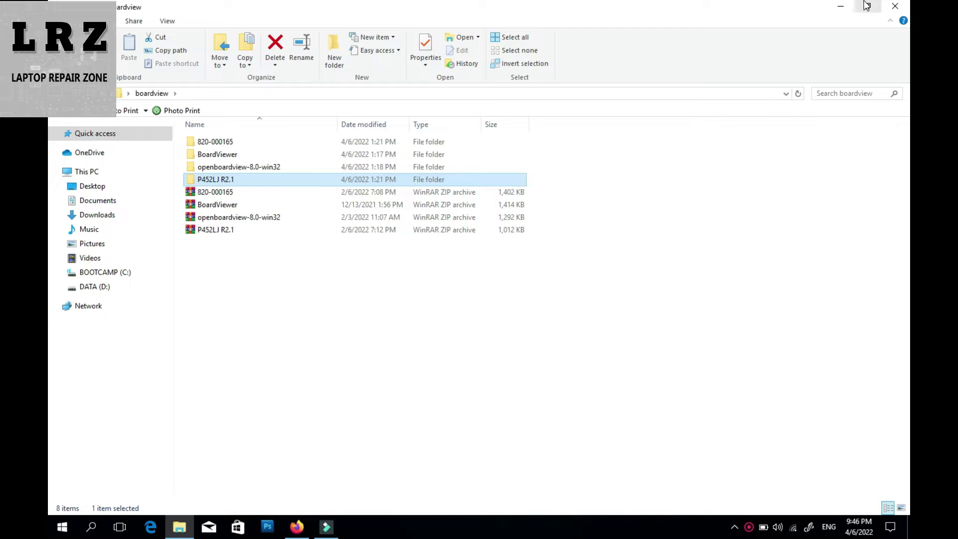
{"action": "left_click", "coordinate": [896, 6]}
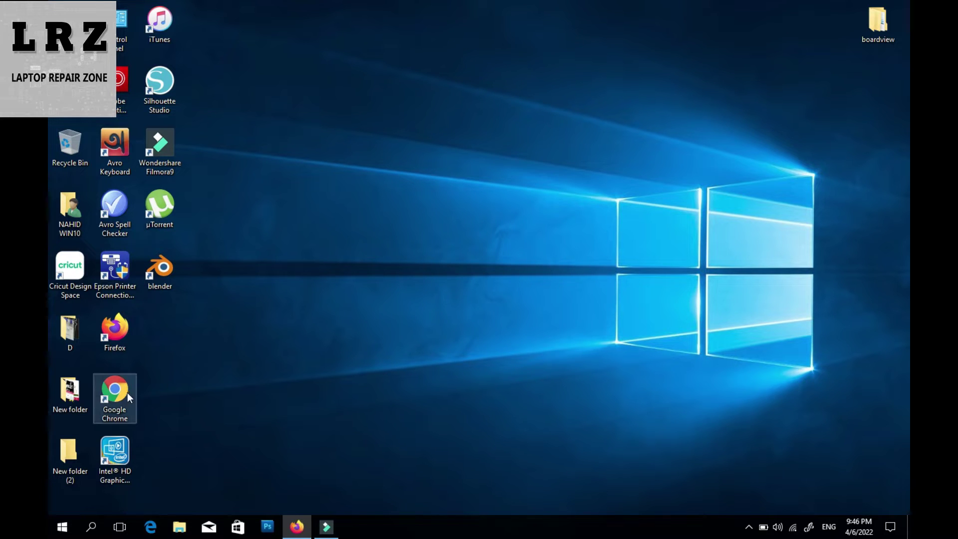
Switch to Google Chrome and search Google for openboardview.
{"action": "double_click", "coordinate": [109, 407]}
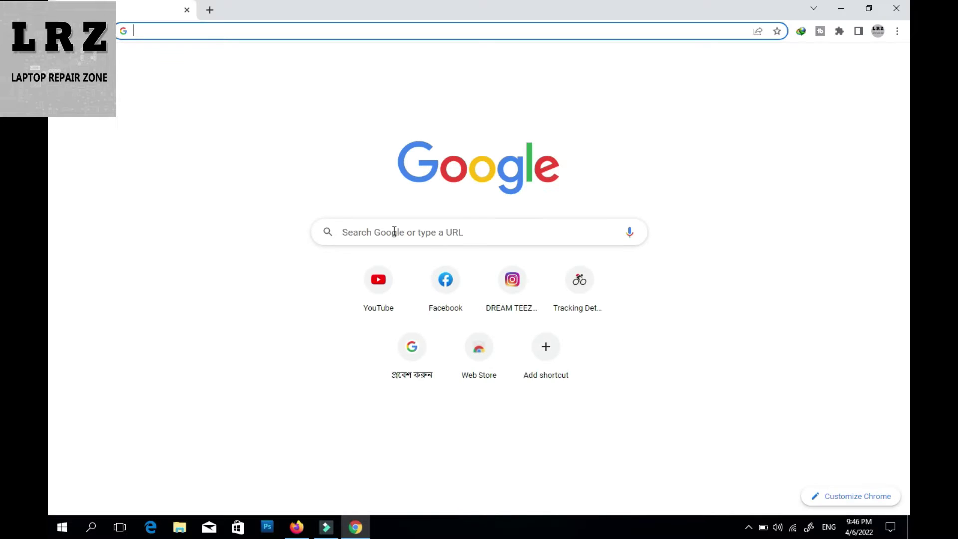
{"action": "left_click", "coordinate": [372, 234]}
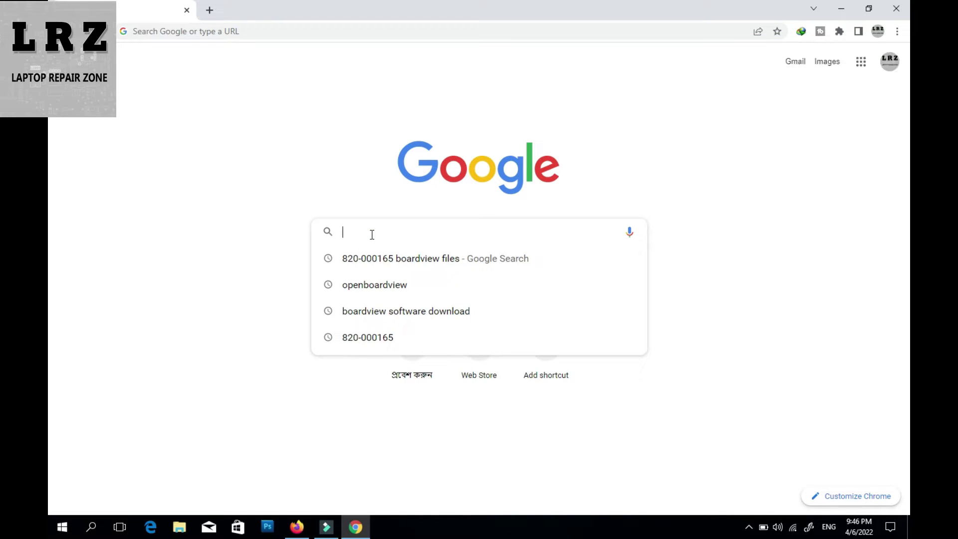
{"action": "type", "text": "openboardview"}
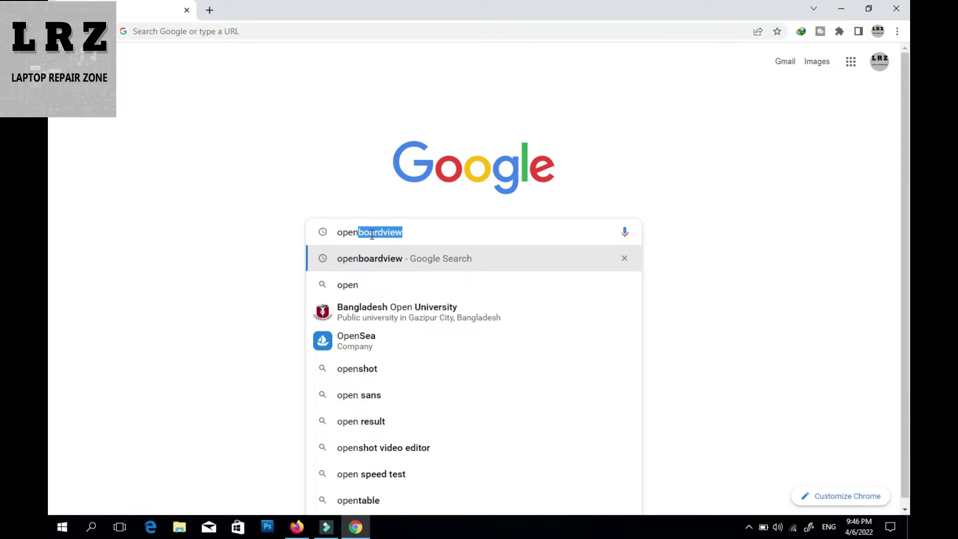
{"action": "left_click", "coordinate": [364, 262]}
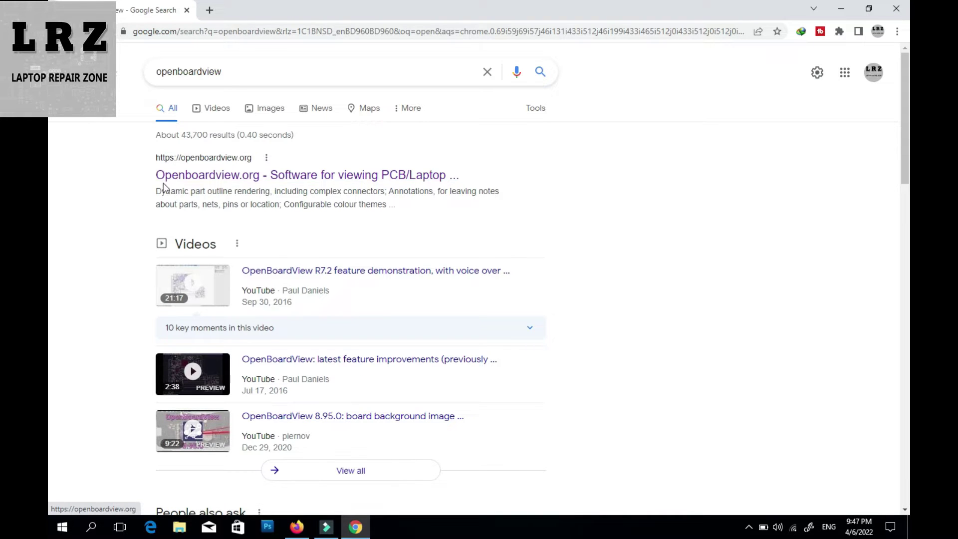
Open the openboardview.org result and review its release downloads, feature list and sample board image.
{"action": "scroll", "coordinate": [307, 383], "scroll_direction": "down", "scroll_amount": 15}
{"action": "scroll", "coordinate": [307, 383], "scroll_direction": "up", "scroll_amount": 15}
{"action": "left_click", "coordinate": [285, 175]}
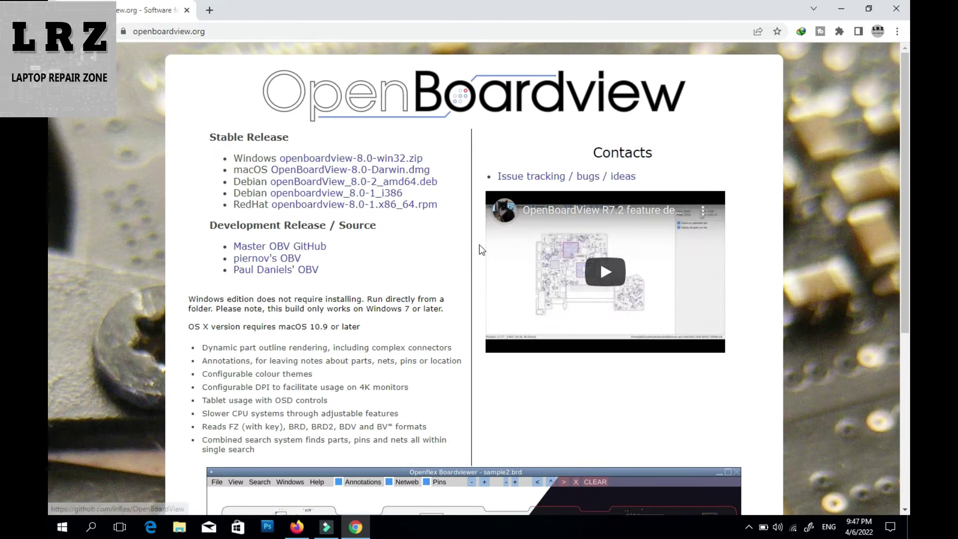
{"action": "scroll", "coordinate": [481, 249], "scroll_direction": "down", "scroll_amount": 6}
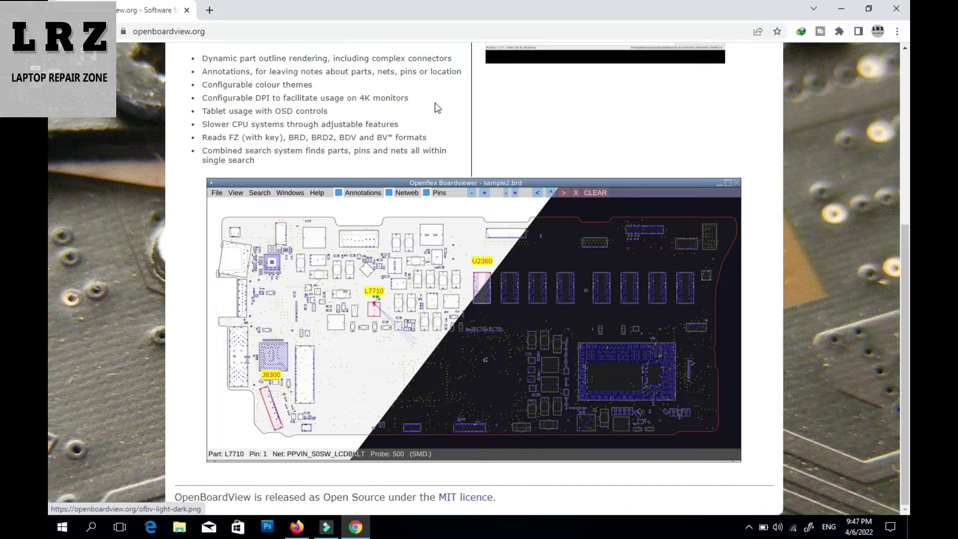
{"action": "scroll", "coordinate": [438, 100], "scroll_direction": "up", "scroll_amount": 2}
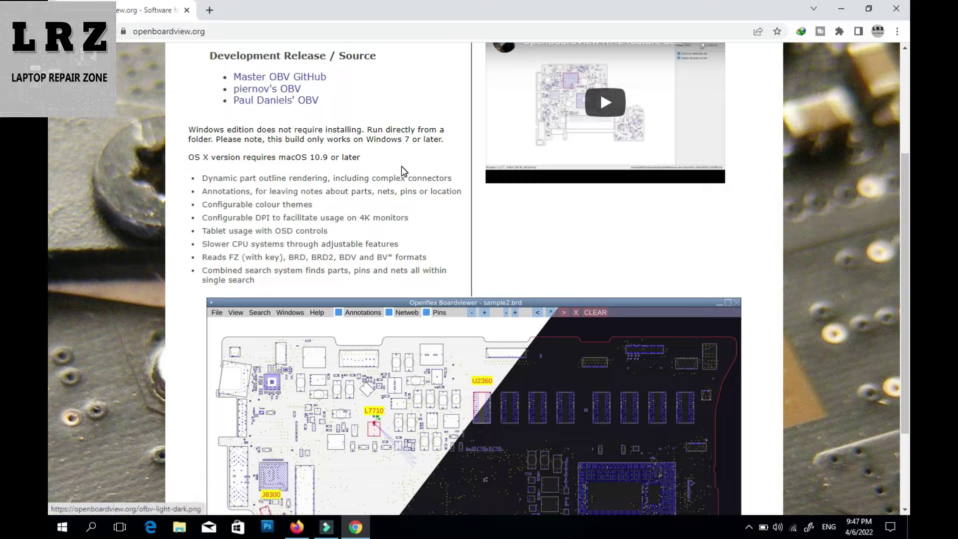
{"action": "scroll", "coordinate": [399, 269], "scroll_direction": "up", "scroll_amount": 4}
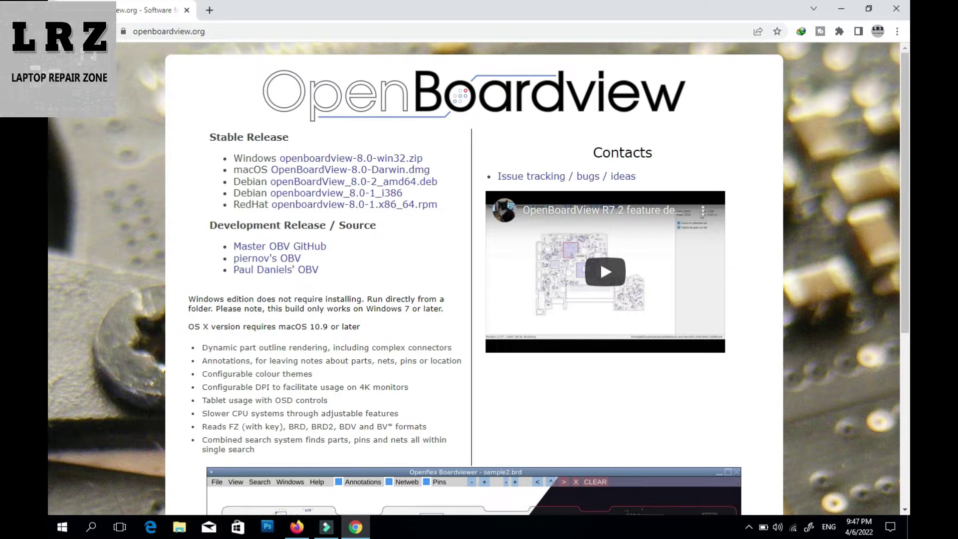
Return to the Google results and try a new search using the suggested term Broadview.
{"action": "key", "text": "alt+Left"}
{"action": "left_click", "coordinate": [237, 66]}
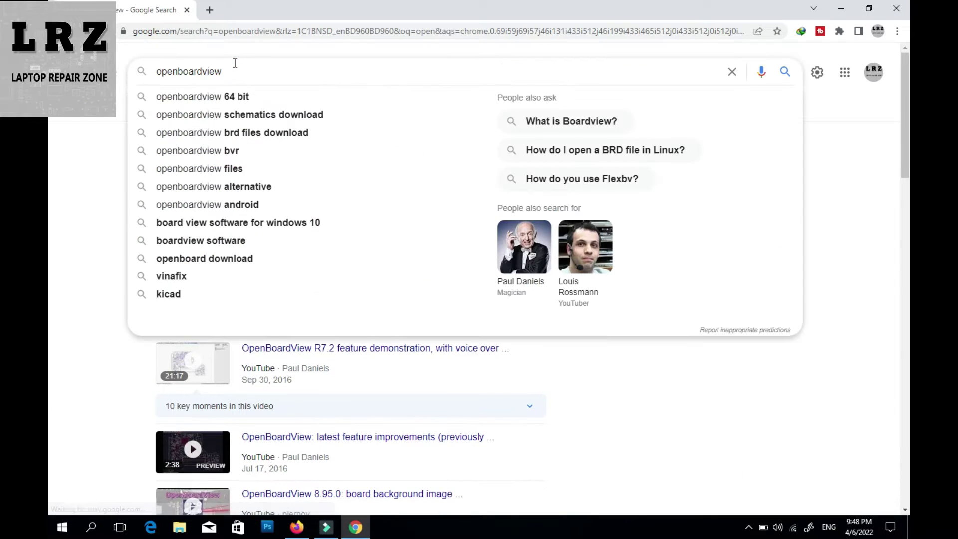
{"action": "key", "text": "BackSpace"}
{"action": "key", "text": "BackSpace"}
{"action": "key", "text": "BackSpace"}
{"action": "key", "text": "BackSpace"}
{"action": "key", "text": "BackSpace"}
{"action": "key", "text": "BackSpace"}
{"action": "key", "text": "BackSpace"}
{"action": "key", "text": "BackSpace"}
{"action": "key", "text": "BackSpace"}
{"action": "key", "text": "BackSpace"}
{"action": "key", "text": "BackSpace"}
{"action": "key", "text": "BackSpace"}
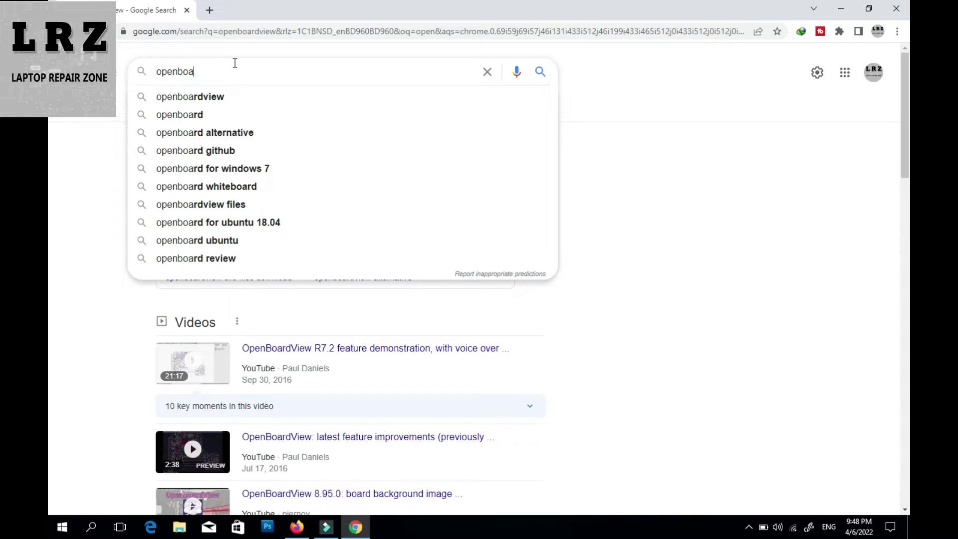
{"action": "type", "text": "borad"}
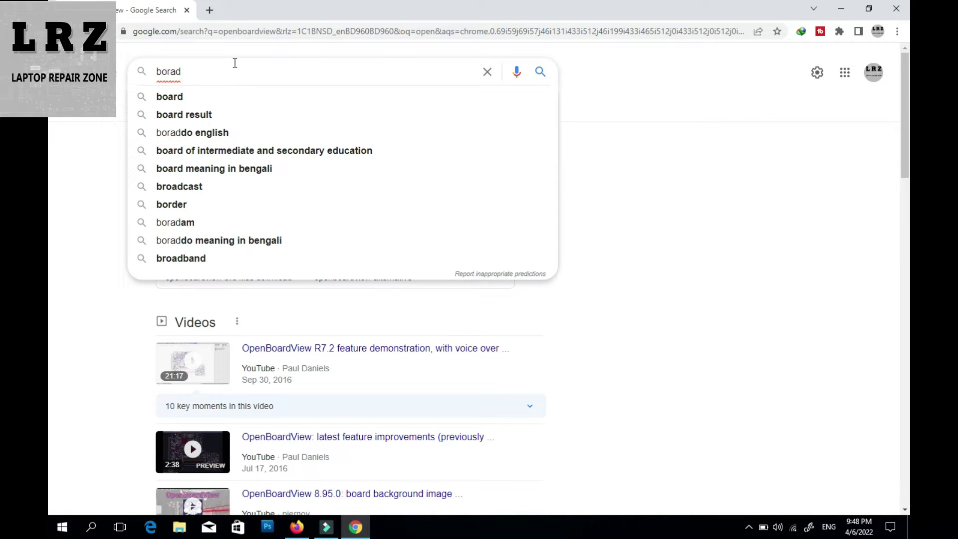
{"action": "type", "text": "v"}
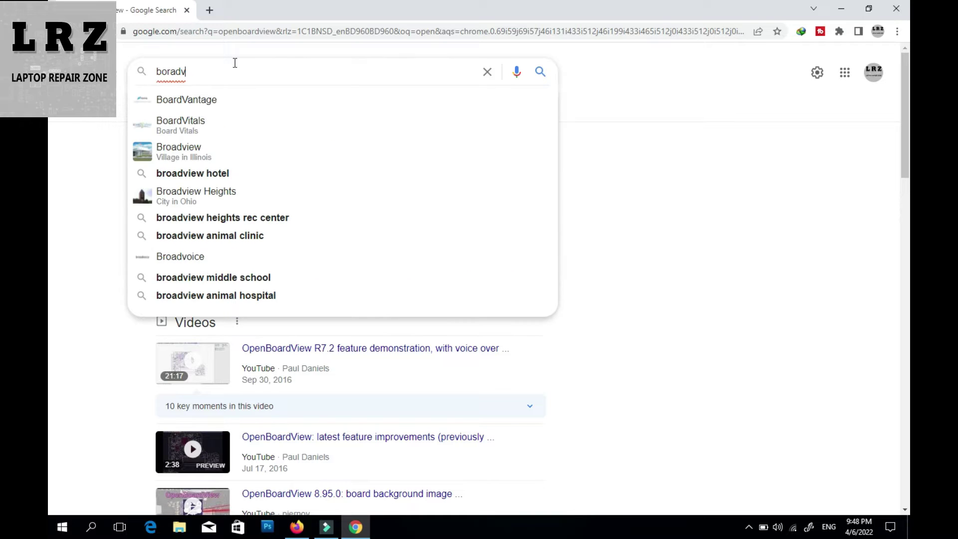
{"action": "type", "text": "iew"}
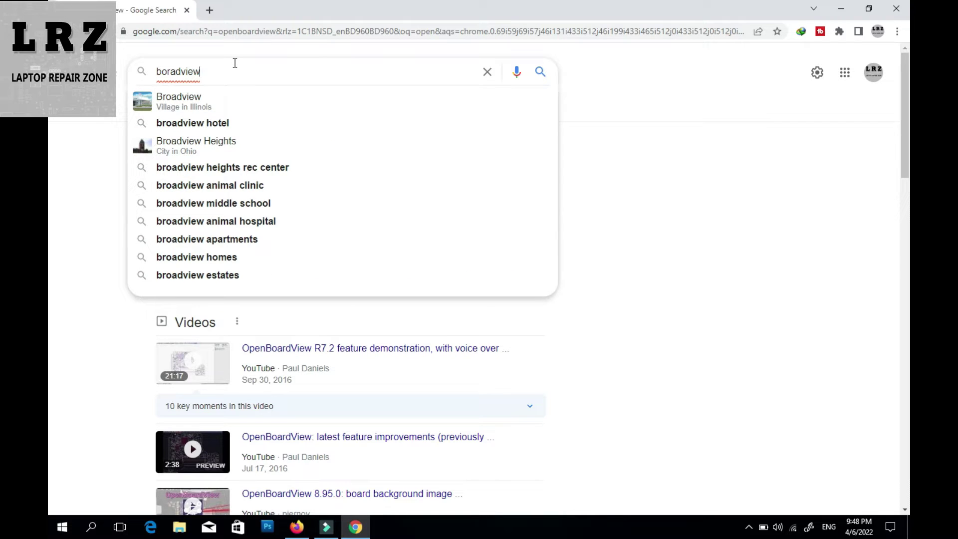
{"action": "left_click", "coordinate": [187, 101]}
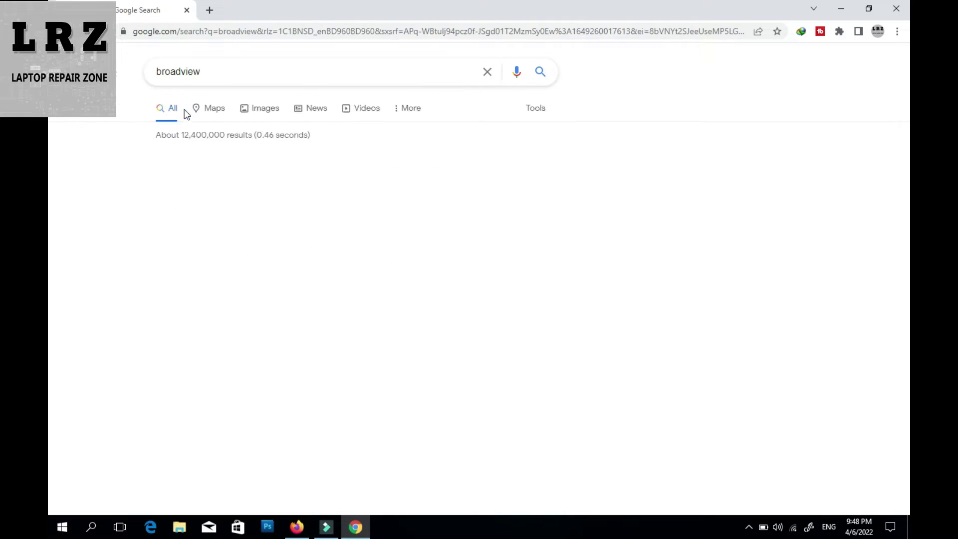
Replace the Google query and search for boardview software.
{"action": "double_click", "coordinate": [185, 73]}
{"action": "type", "text": "boar"}
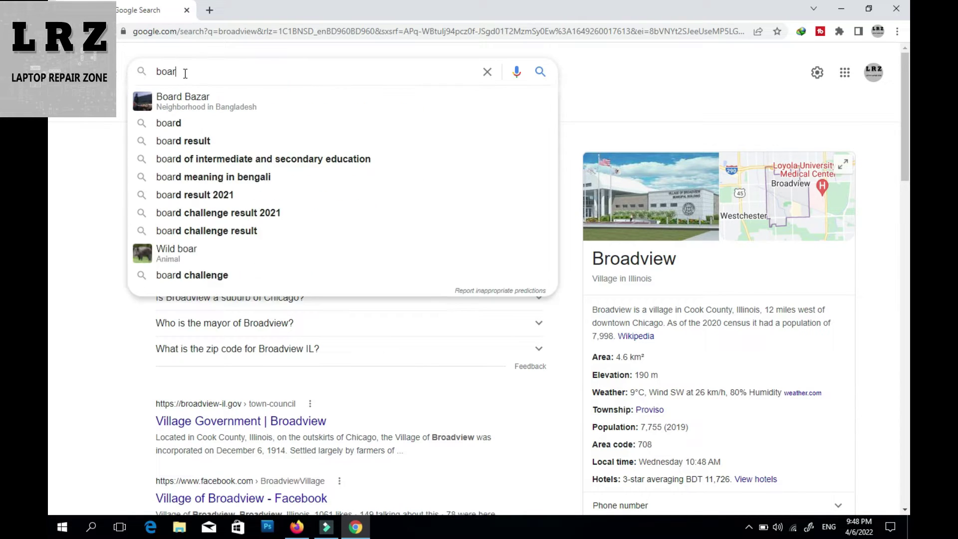
{"action": "type", "text": "dview"}
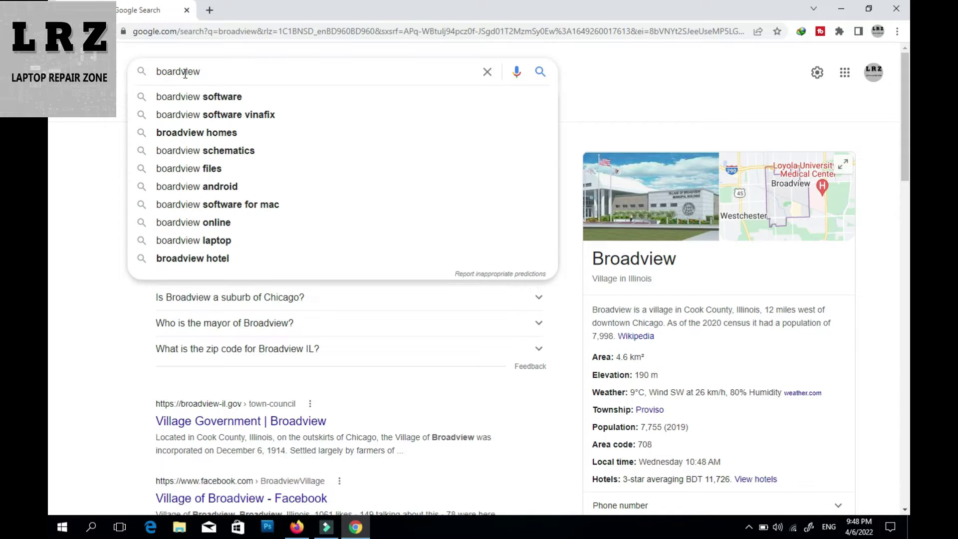
{"action": "type", "text": " soft"}
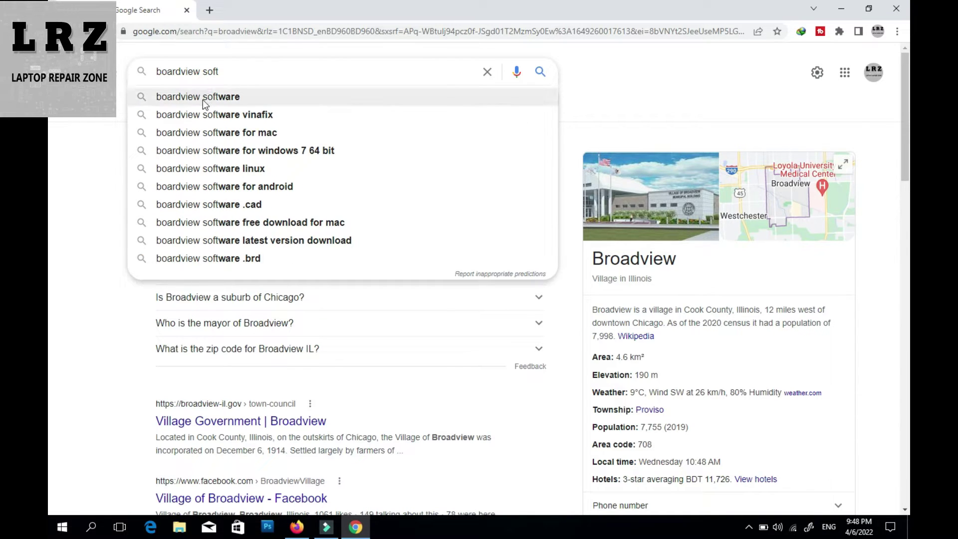
{"action": "left_click", "coordinate": [205, 98]}
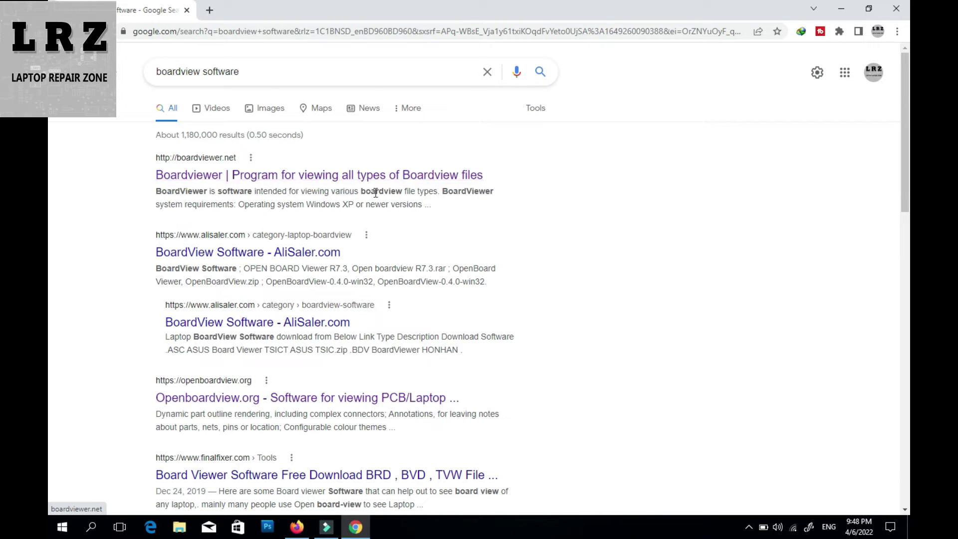
Open the boardviewer.net result and examine the BoardViewer description, system requirements and program screenshot.
{"action": "left_click", "coordinate": [327, 175]}
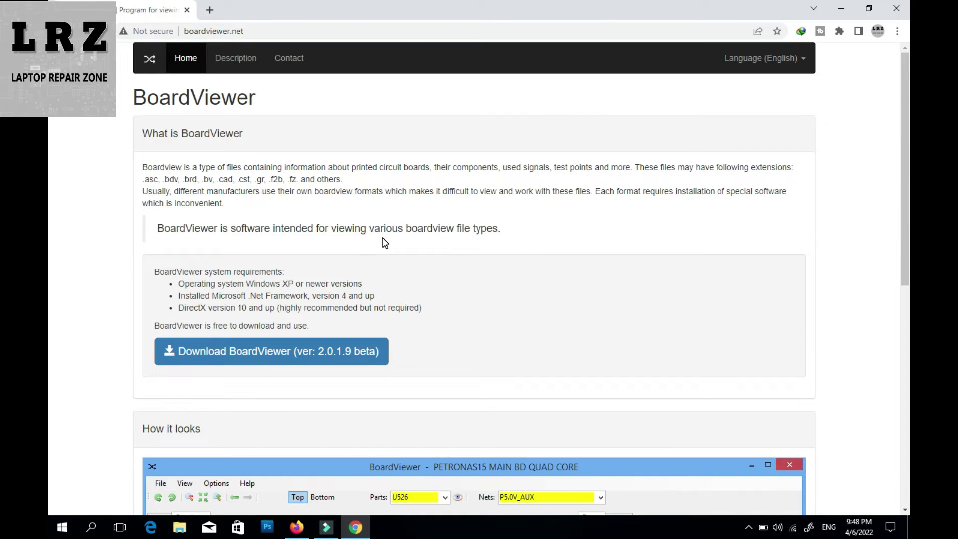
{"action": "scroll", "coordinate": [384, 245], "scroll_direction": "down", "scroll_amount": 5}
{"action": "scroll", "coordinate": [407, 257], "scroll_direction": "down", "scroll_amount": 3}
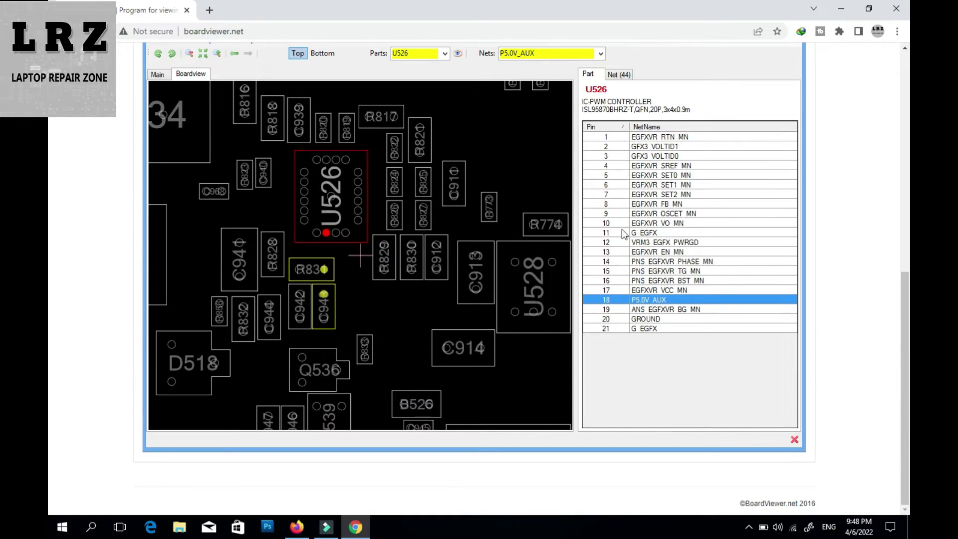
{"action": "scroll", "coordinate": [452, 299], "scroll_direction": "up", "scroll_amount": 4}
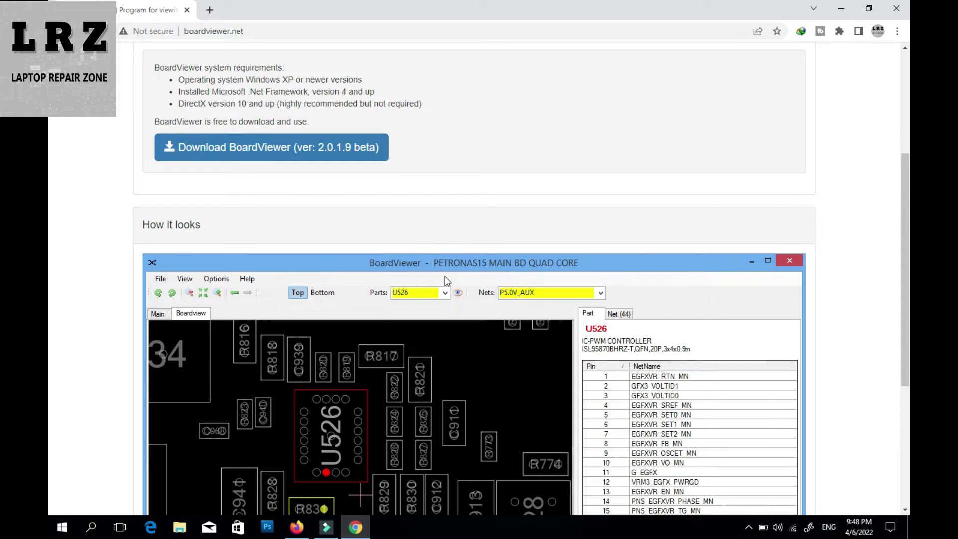
{"action": "scroll", "coordinate": [455, 139], "scroll_direction": "down", "scroll_amount": 4}
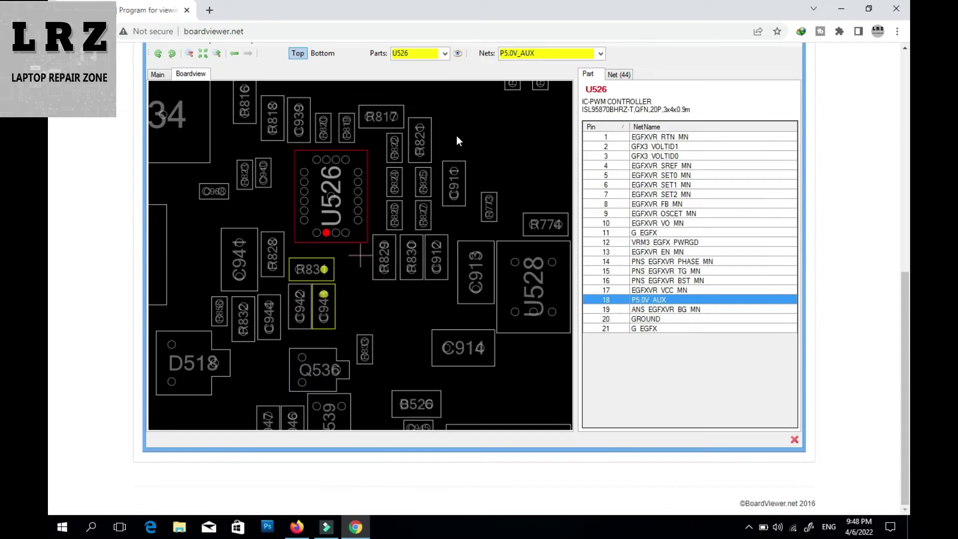
{"action": "scroll", "coordinate": [457, 119], "scroll_direction": "up", "scroll_amount": 8}
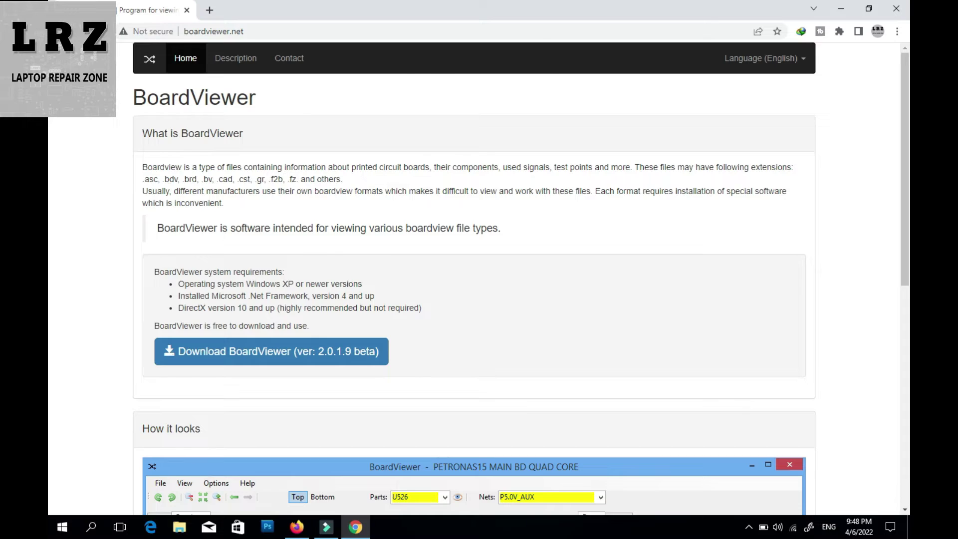
Return to the Google results for boardview software and clear the search query.
{"action": "key", "text": "alt+Left"}
{"action": "left_click", "coordinate": [250, 64]}
{"action": "triple_click", "coordinate": [252, 64]}
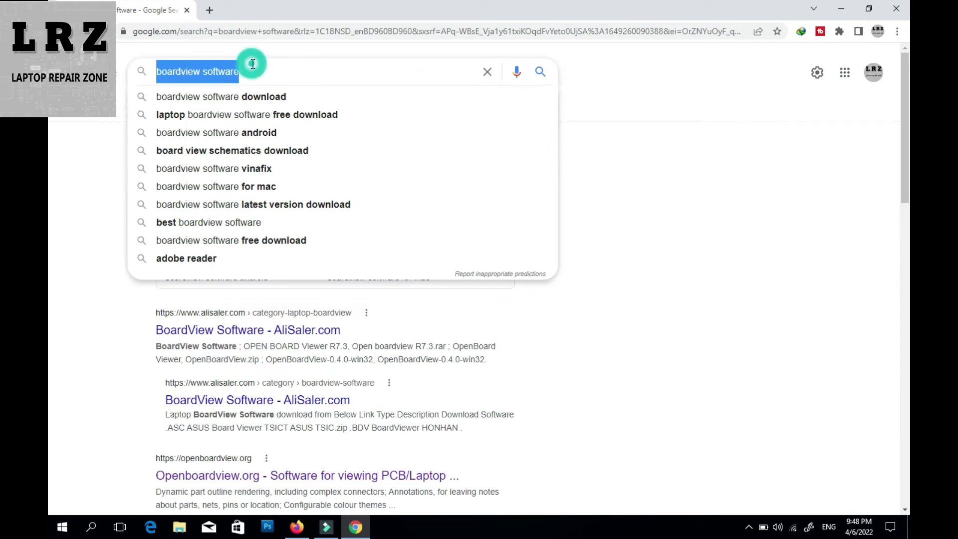
{"action": "key", "text": "BackSpace"}
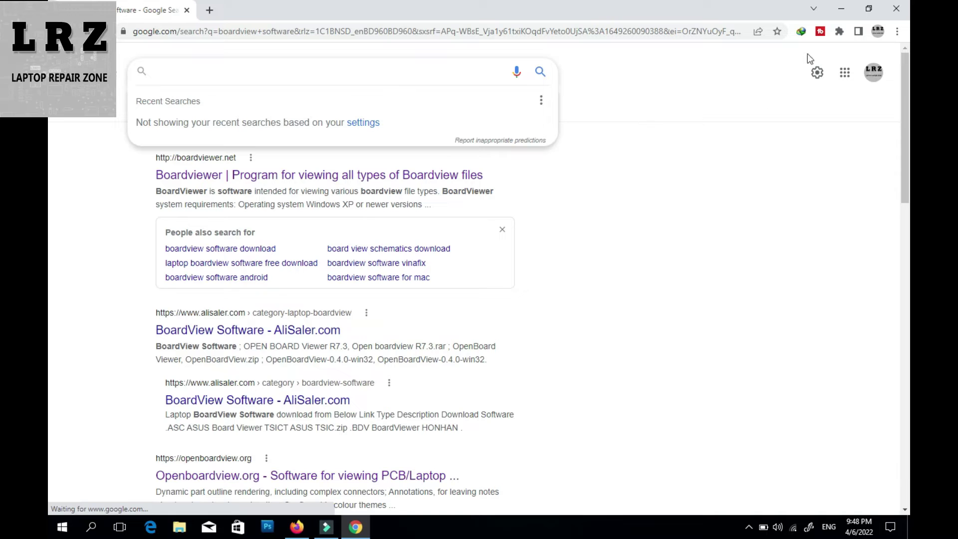
Switch to the boardview folder on the desktop and copy the name of the 820-000165 folder.
{"action": "left_click", "coordinate": [842, 8]}
{"action": "double_click", "coordinate": [878, 40]}
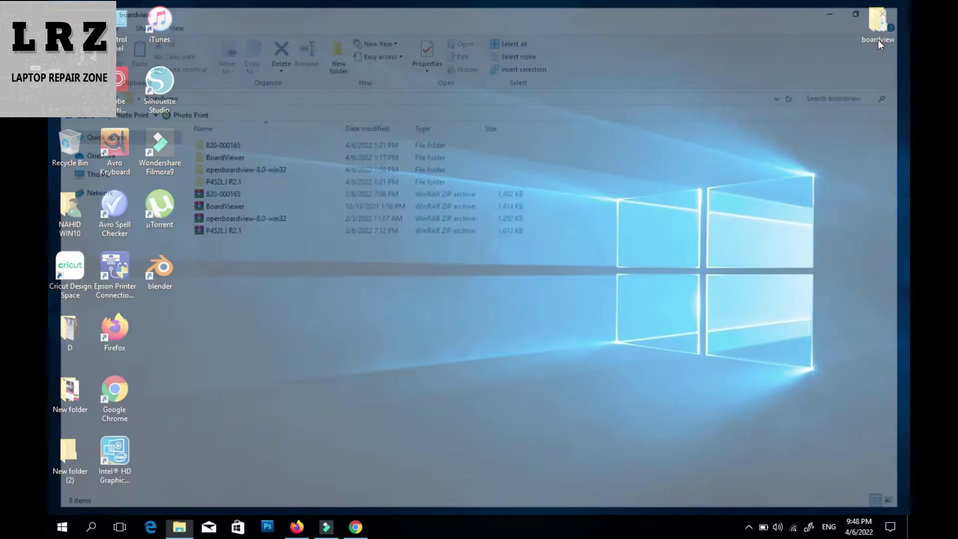
{"action": "left_click", "coordinate": [209, 143]}
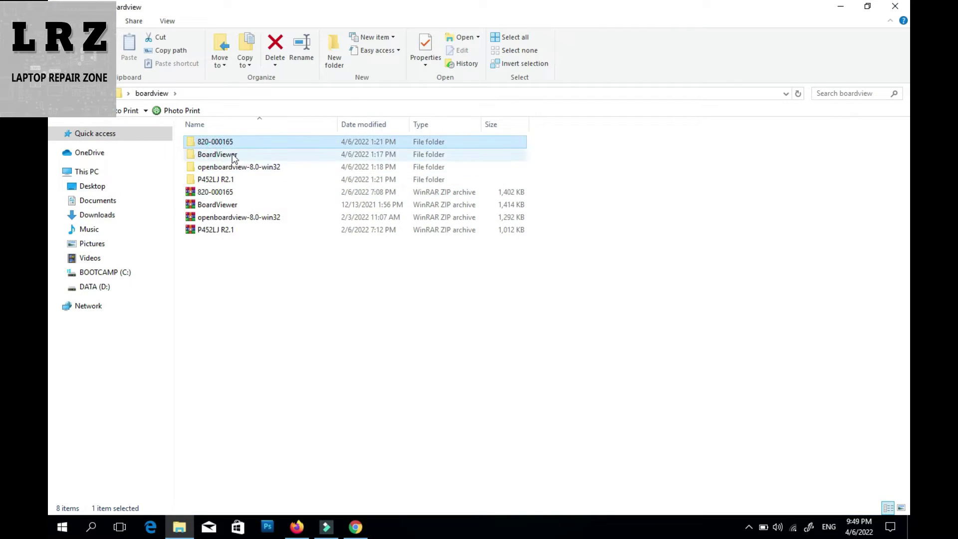
{"action": "right_click", "coordinate": [208, 145]}
{"action": "left_click", "coordinate": [243, 395]}
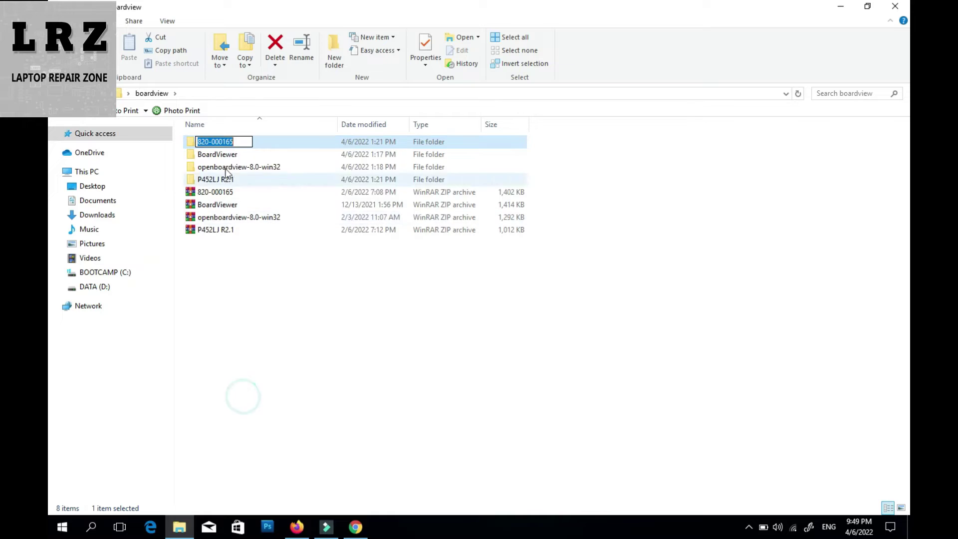
{"action": "left_click", "coordinate": [219, 143]}
{"action": "left_click", "coordinate": [226, 142]}
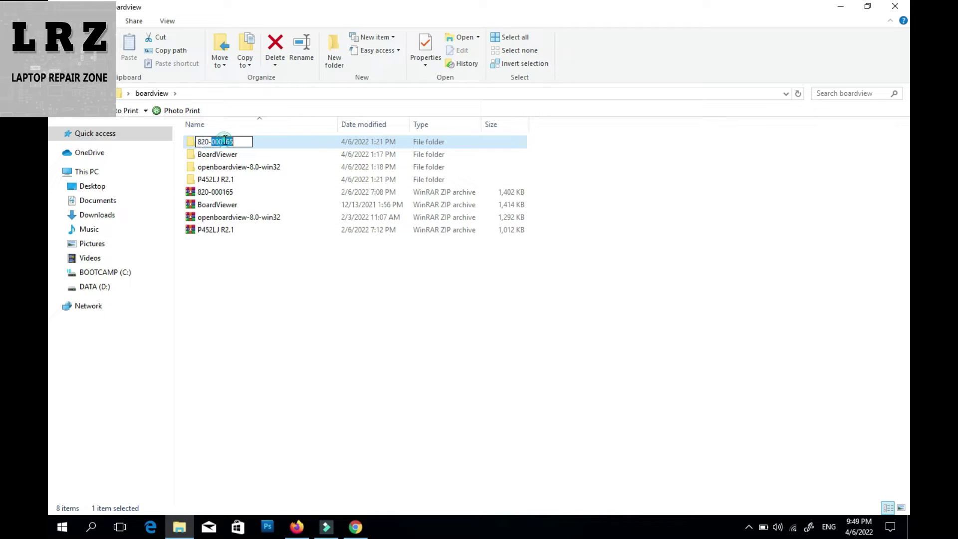
{"action": "left_click_drag", "start_coordinate": [235, 142], "coordinate": [196, 145]}
{"action": "right_click", "coordinate": [202, 144]}
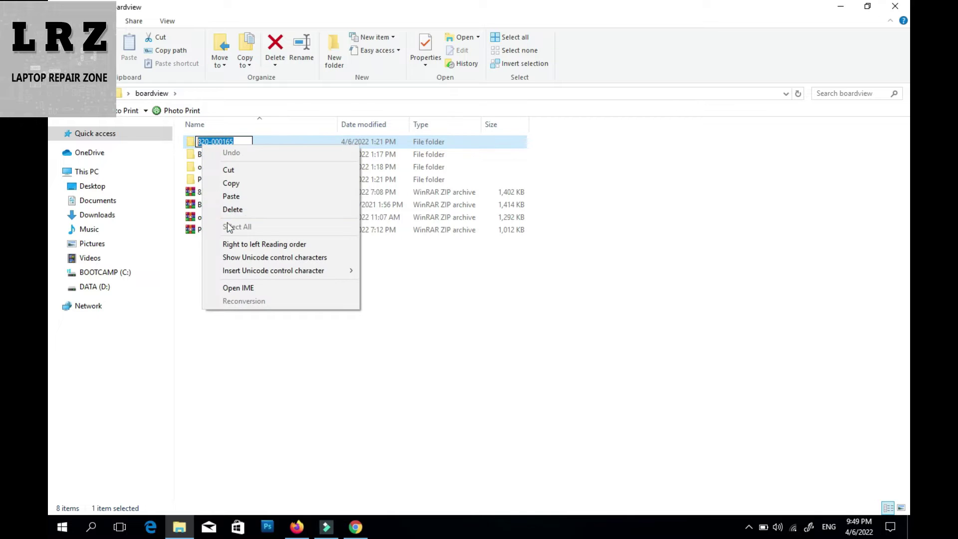
{"action": "left_click", "coordinate": [236, 185]}
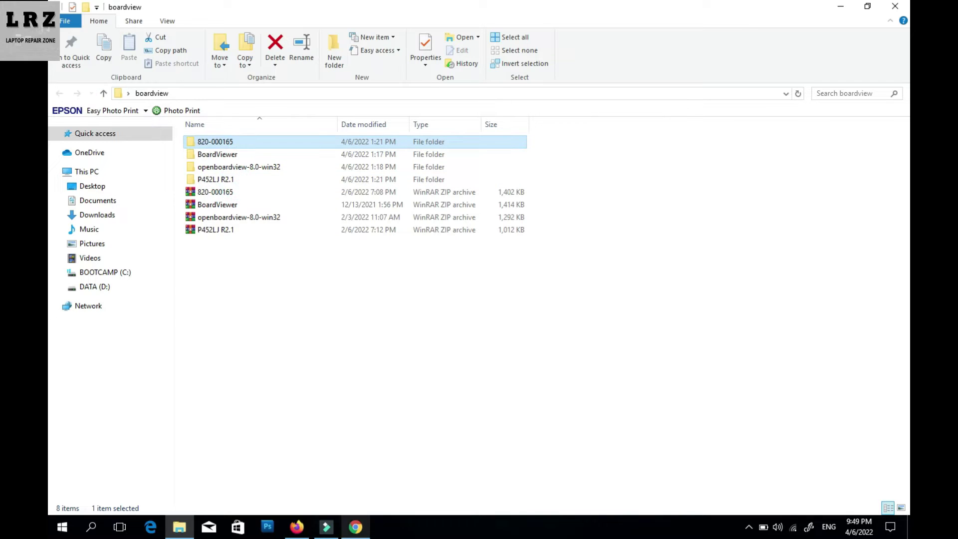
Switch back to Chrome and search Google for "820-000165 boardview file", pasting the copied board number.
{"action": "left_click", "coordinate": [356, 527]}
{"action": "left_click", "coordinate": [209, 70]}
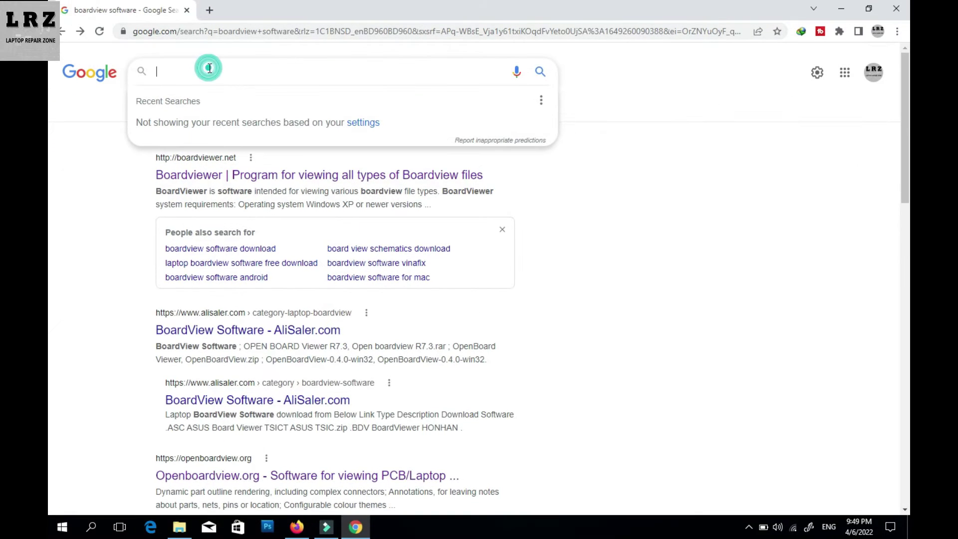
{"action": "right_click", "coordinate": [215, 75]}
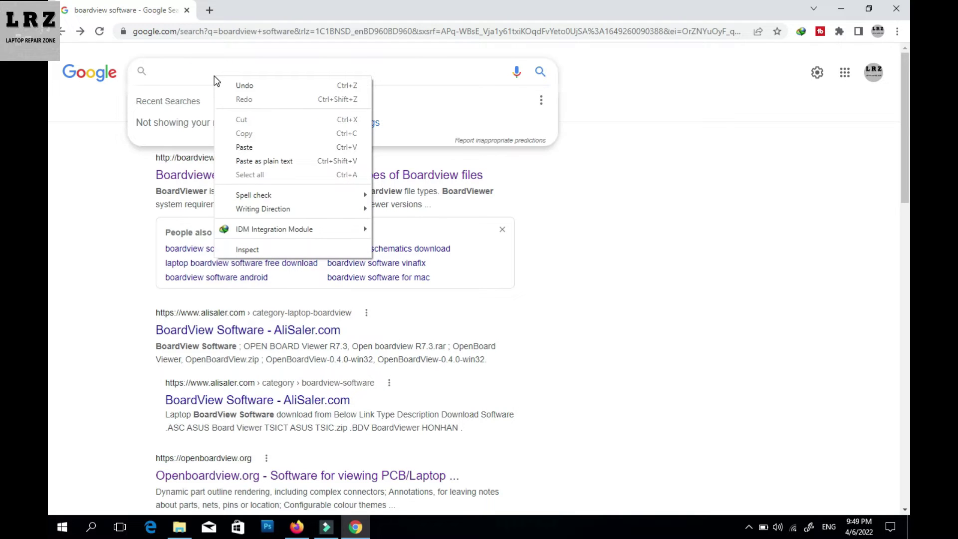
{"action": "left_click", "coordinate": [249, 146]}
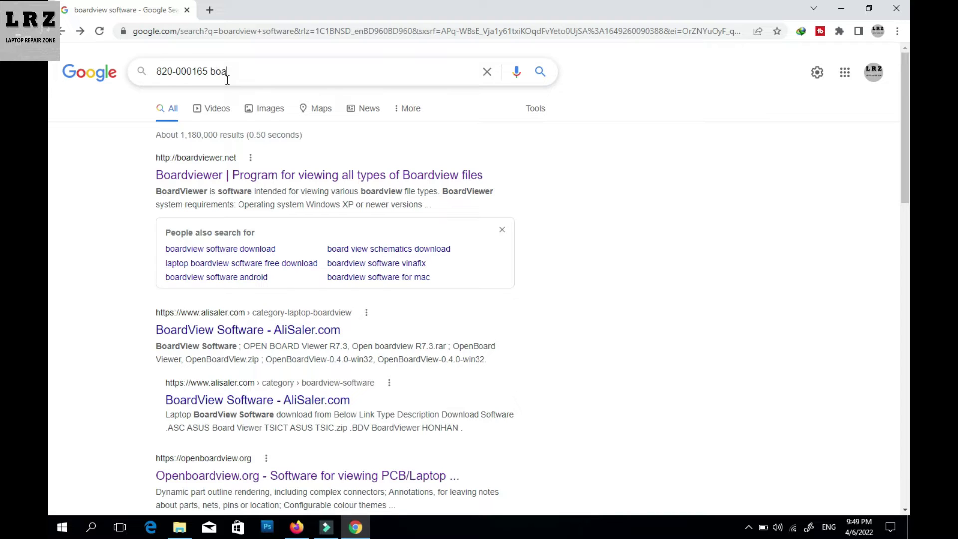
{"action": "type", "text": "boardview f"}
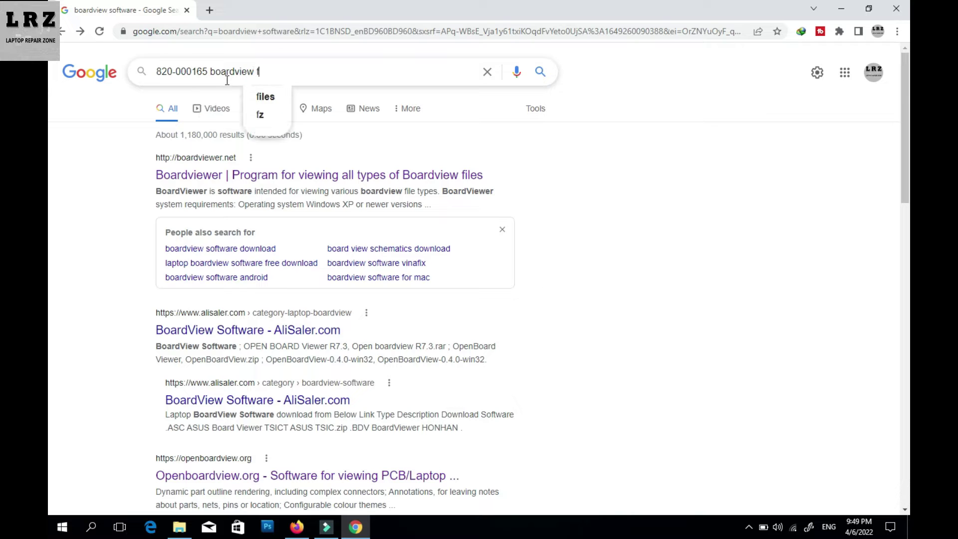
{"action": "type", "text": "ile"}
{"action": "key", "text": "Return"}
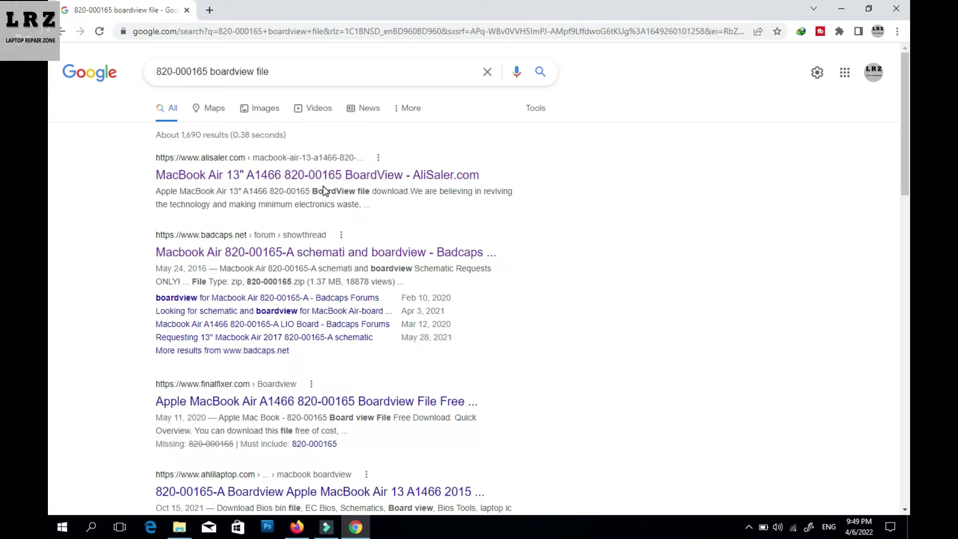
Look through the search results for sites offering the 820-000165 boardview file.
{"action": "scroll", "coordinate": [325, 200], "scroll_direction": "down", "scroll_amount": 5}
{"action": "scroll", "coordinate": [326, 205], "scroll_direction": "down", "scroll_amount": 8}
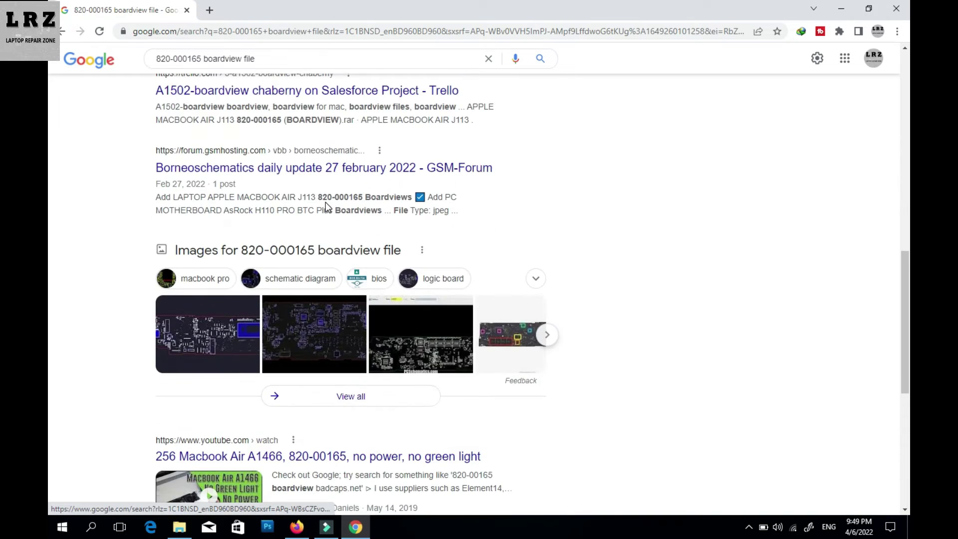
{"action": "scroll", "coordinate": [327, 207], "scroll_direction": "up", "scroll_amount": 10}
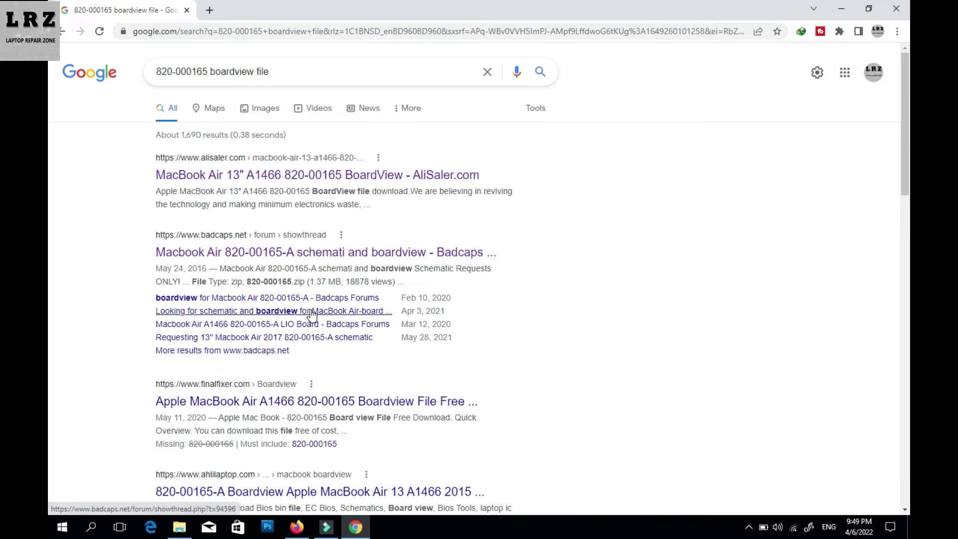
{"action": "scroll", "coordinate": [312, 316], "scroll_direction": "down", "scroll_amount": 8}
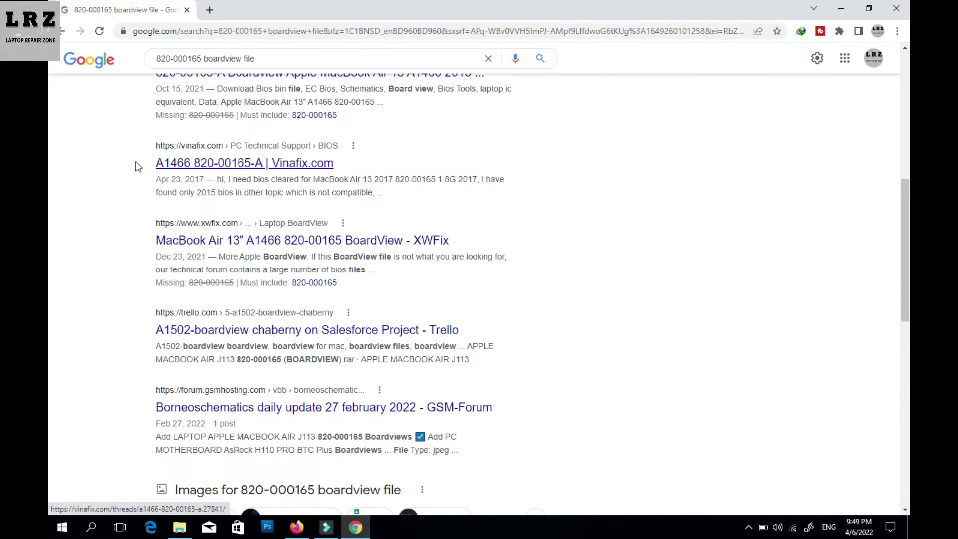
{"action": "scroll", "coordinate": [554, 211], "scroll_direction": "up", "scroll_amount": 5}
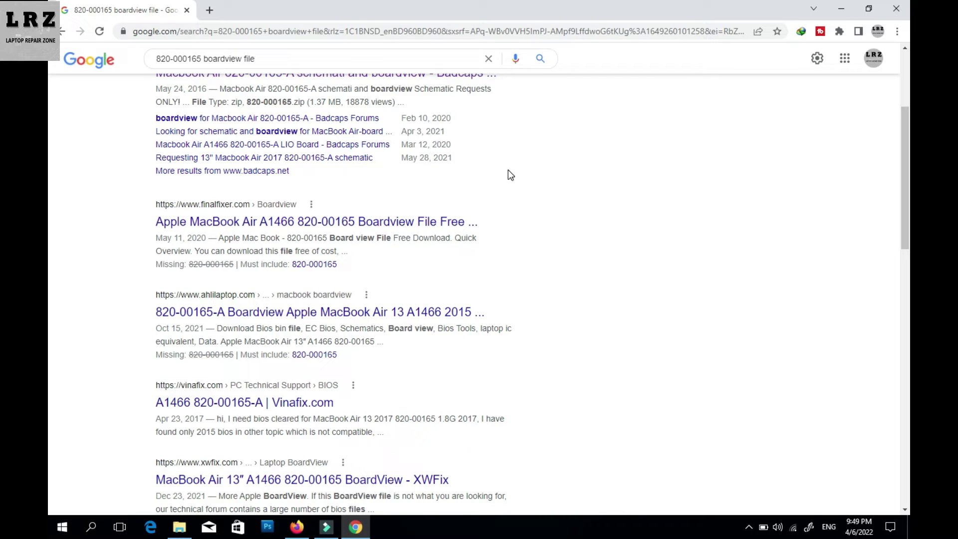
{"action": "scroll", "coordinate": [508, 174], "scroll_direction": "down", "scroll_amount": 3}
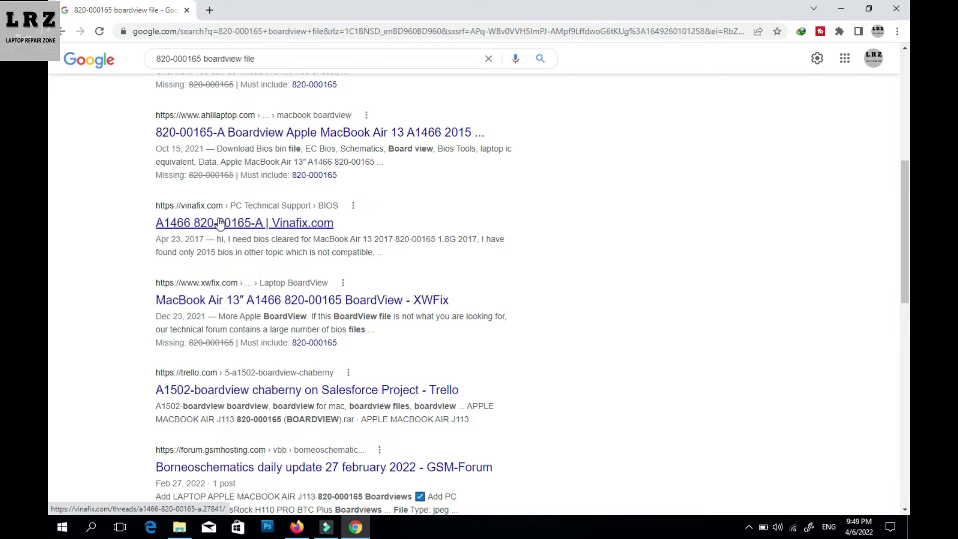
{"action": "scroll", "coordinate": [515, 258], "scroll_direction": "up", "scroll_amount": 7}
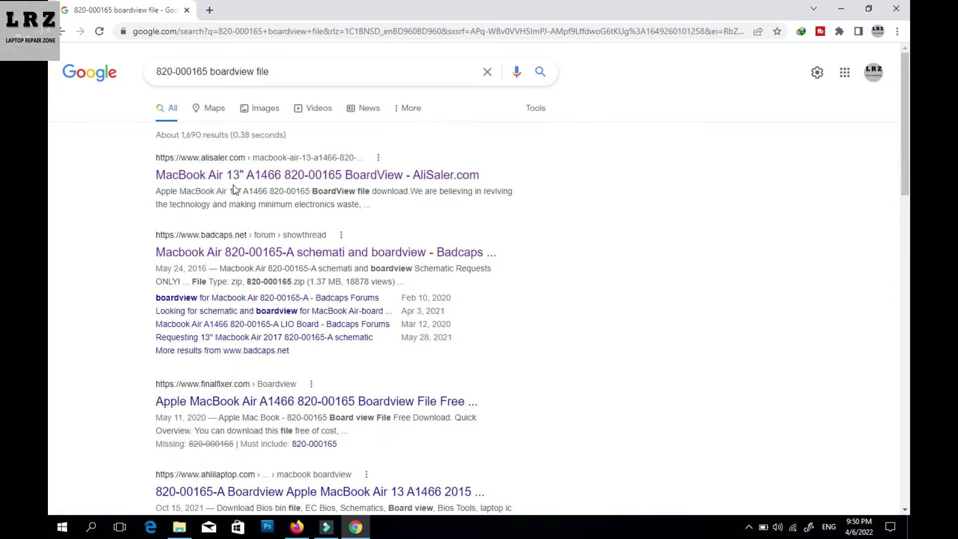
{"action": "left_click", "coordinate": [303, 176]}
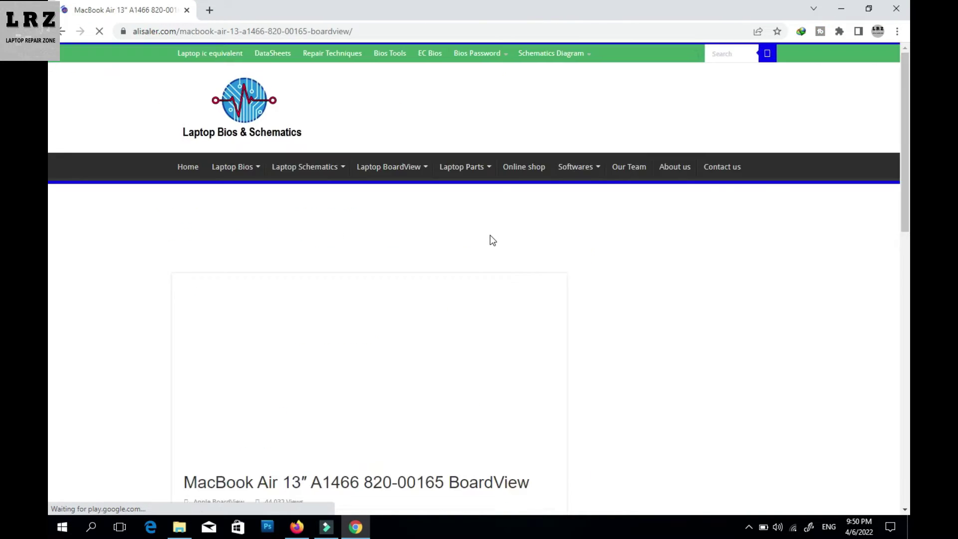
{"action": "scroll", "coordinate": [372, 160], "scroll_direction": "down", "scroll_amount": 10}
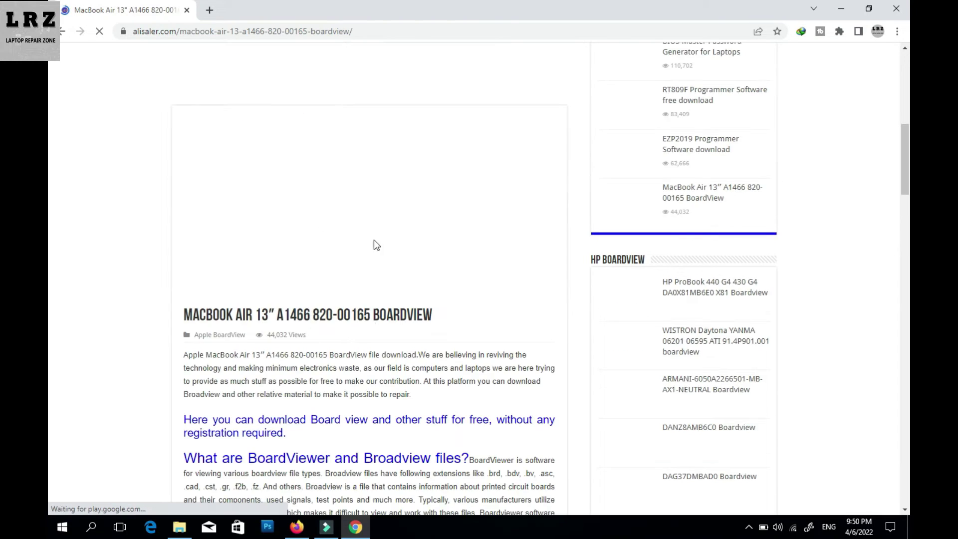
{"action": "scroll", "coordinate": [361, 187], "scroll_direction": "down", "scroll_amount": 3}
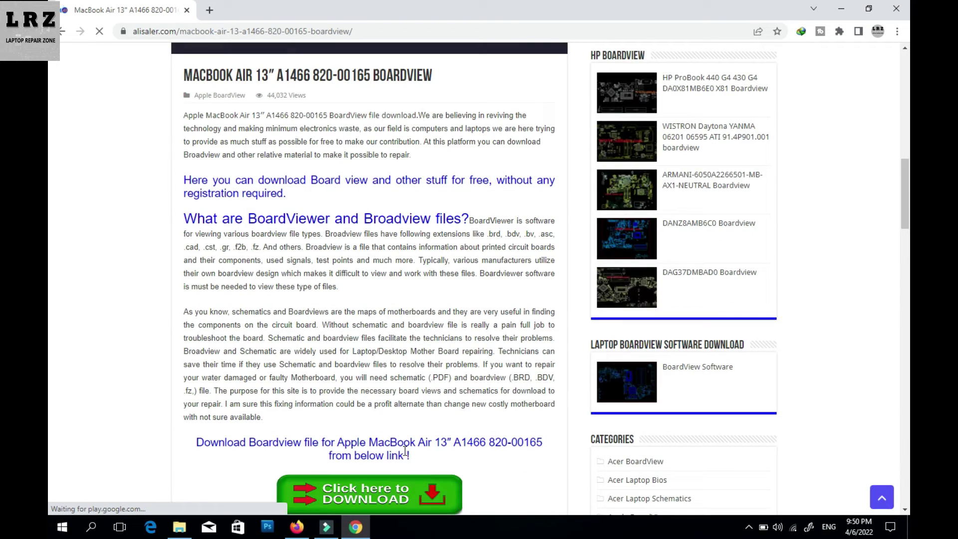
{"action": "scroll", "coordinate": [405, 455], "scroll_direction": "down", "scroll_amount": 8}
{"action": "scroll", "coordinate": [359, 85], "scroll_direction": "up", "scroll_amount": 3}
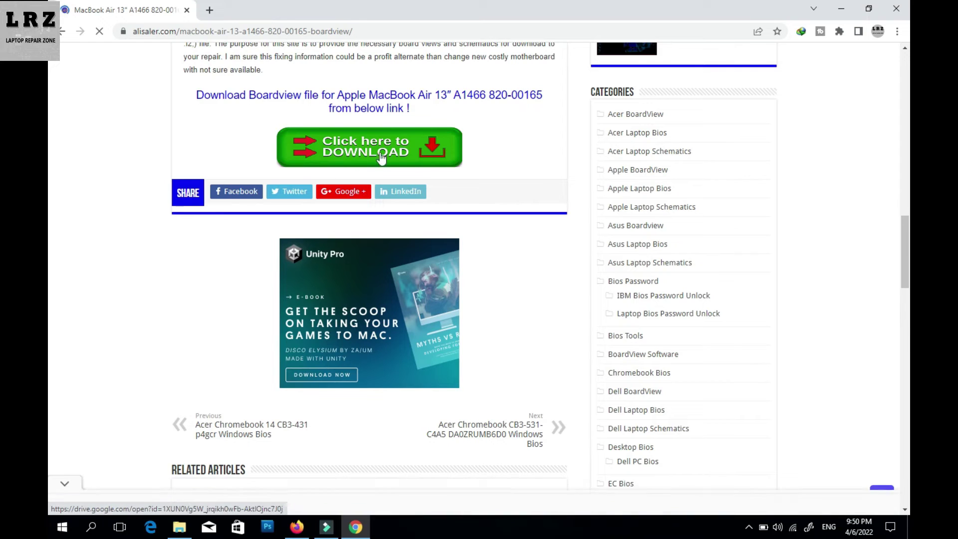
Open the Badcaps thread on the Macbook Air 820-00165-A from the search results and view the forum's rules and registration form, ending back at the thread.
{"action": "key", "text": "alt+Left"}
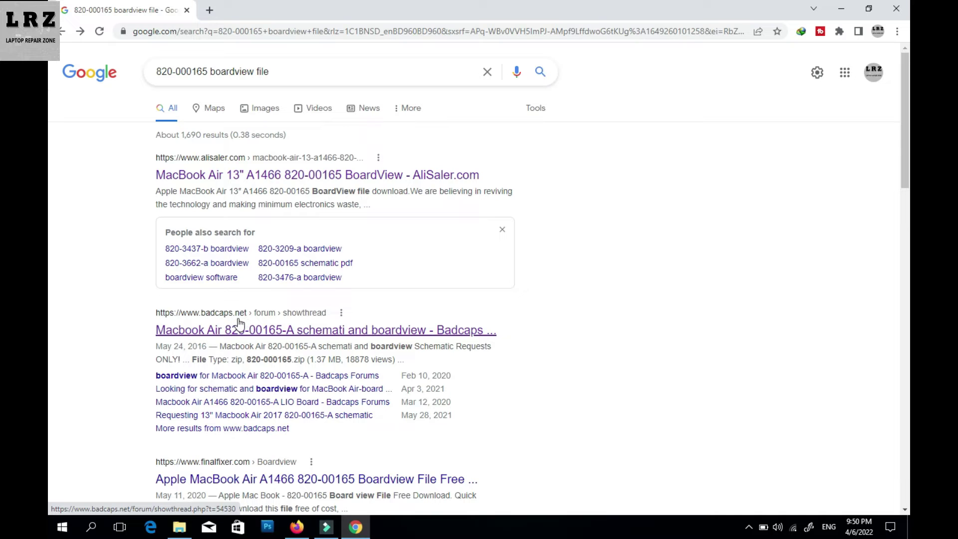
{"action": "left_click", "coordinate": [278, 331]}
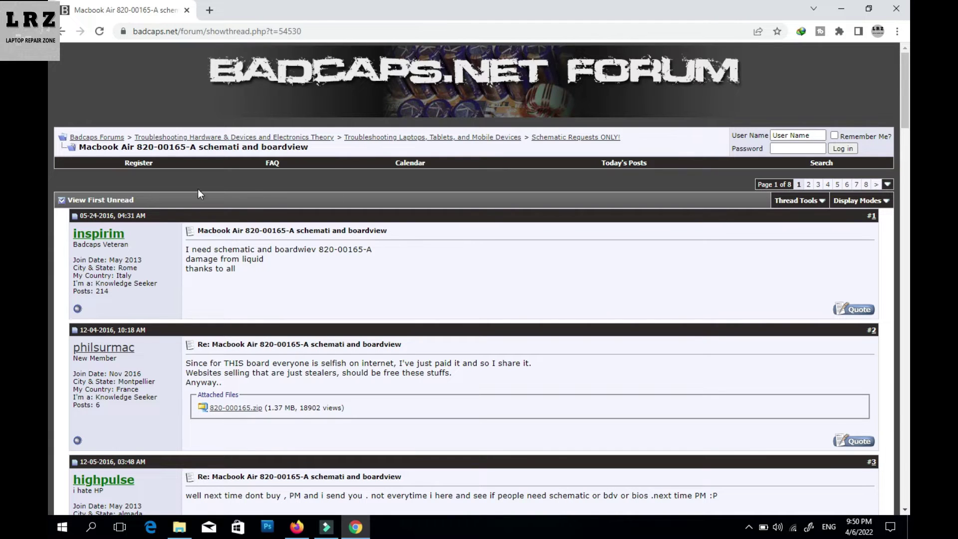
{"action": "left_click", "coordinate": [139, 165]}
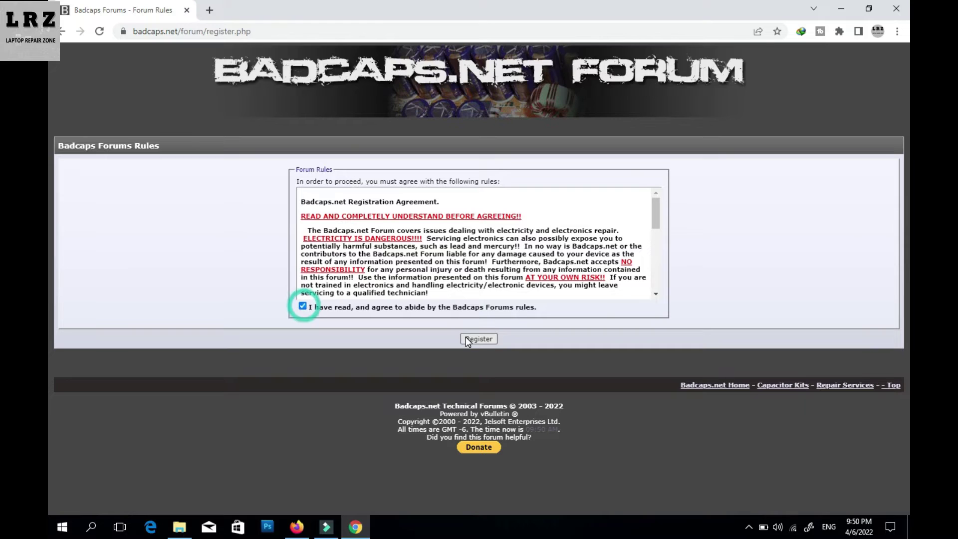
{"action": "left_click", "coordinate": [466, 339]}
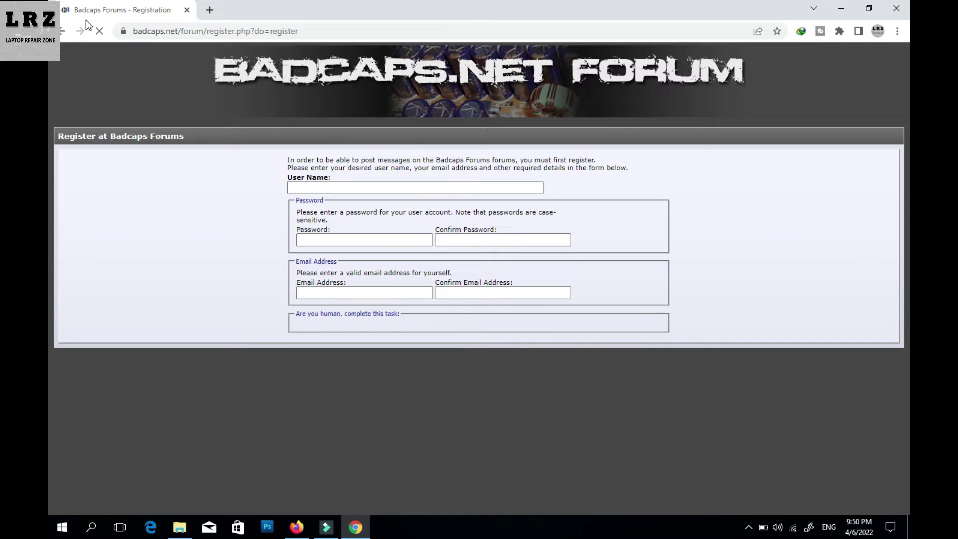
{"action": "left_click", "coordinate": [62, 32]}
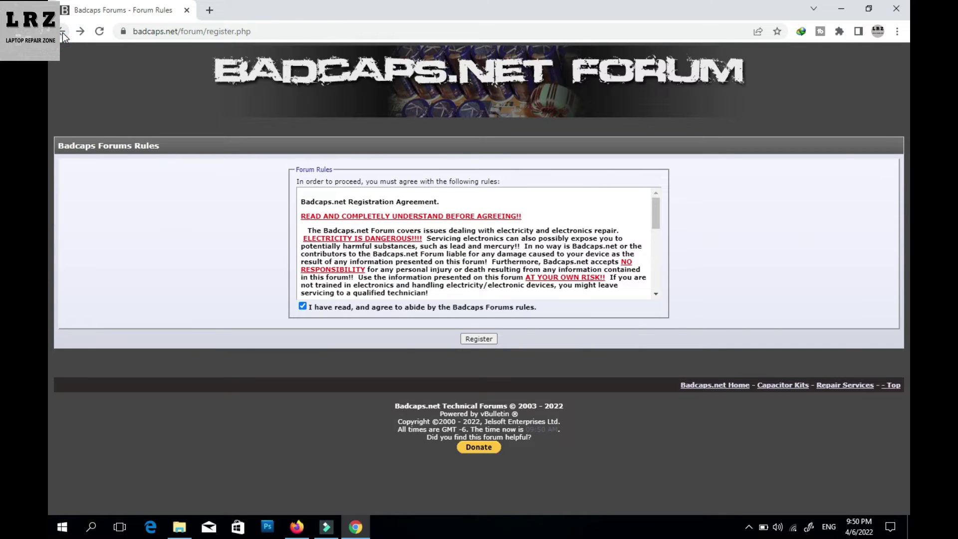
{"action": "left_click", "coordinate": [62, 32]}
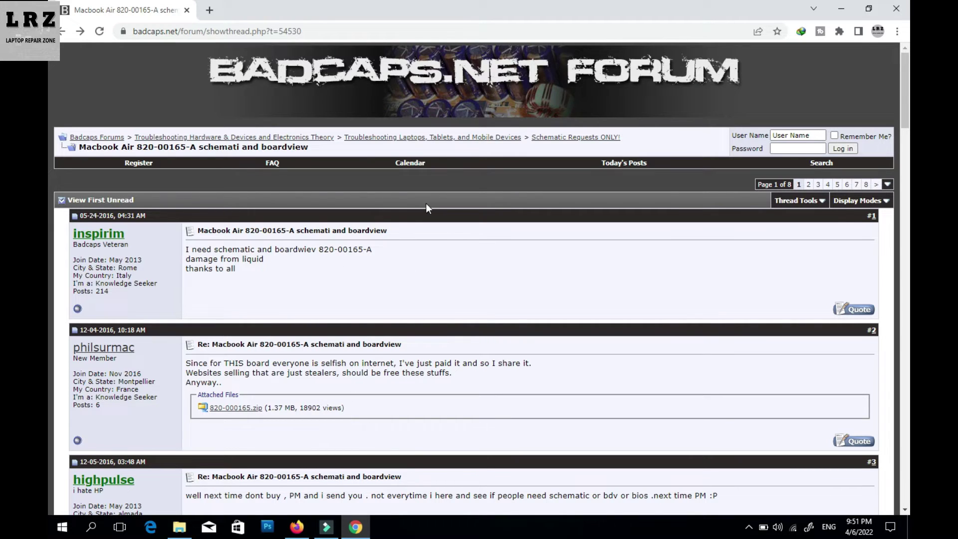
Try to download the 820-000165.zip attachment from the thread's second post, and return to the thread.
{"action": "right_click", "coordinate": [313, 312]}
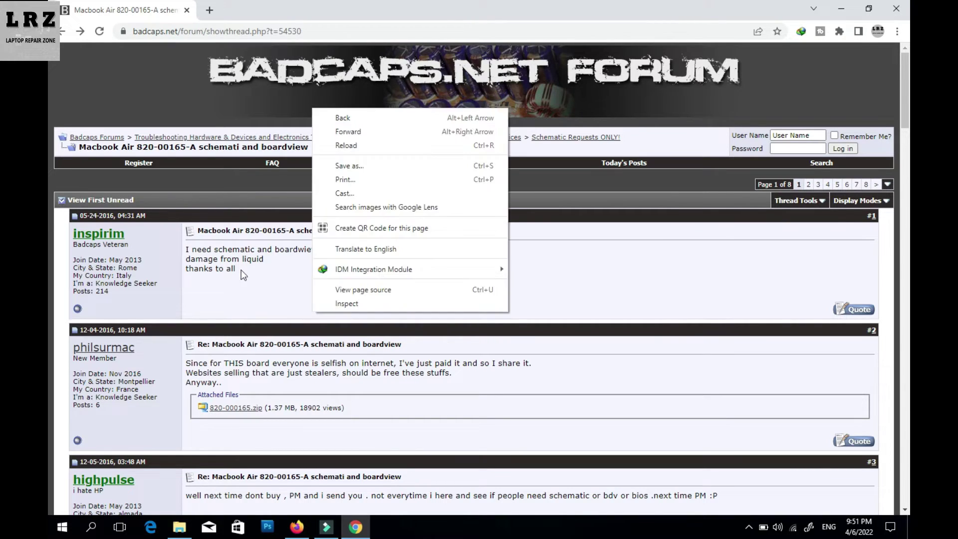
{"action": "left_click", "coordinate": [301, 304]}
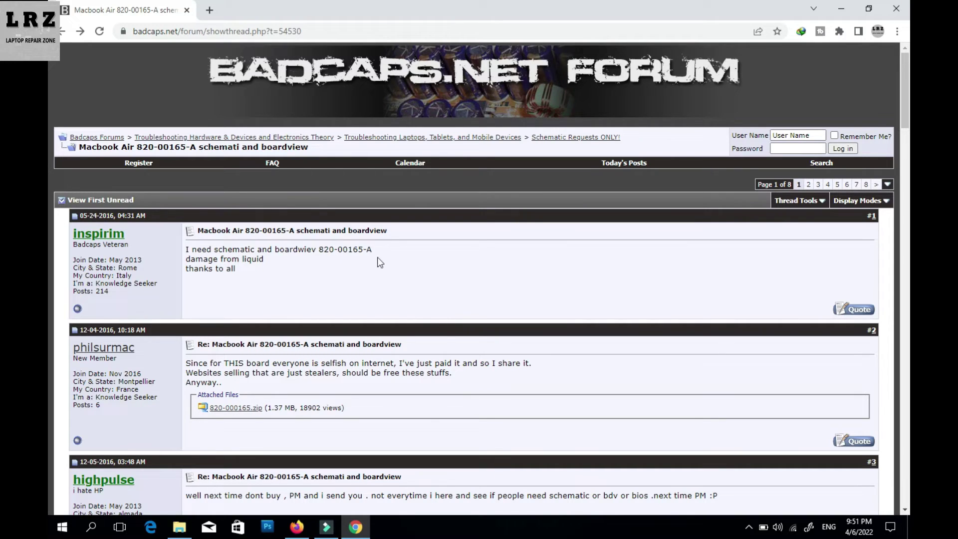
{"action": "scroll", "coordinate": [250, 329], "scroll_direction": "down", "scroll_amount": 1}
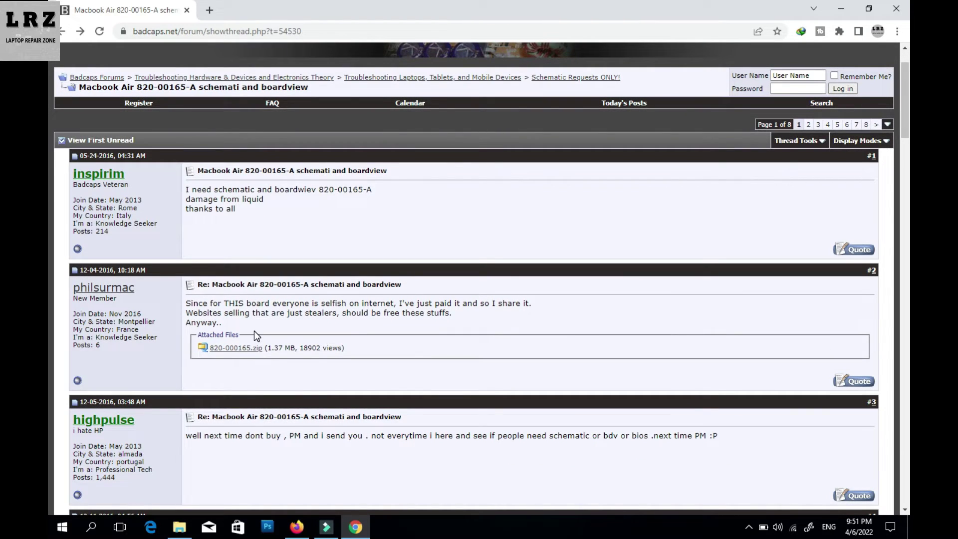
{"action": "left_click", "coordinate": [226, 349]}
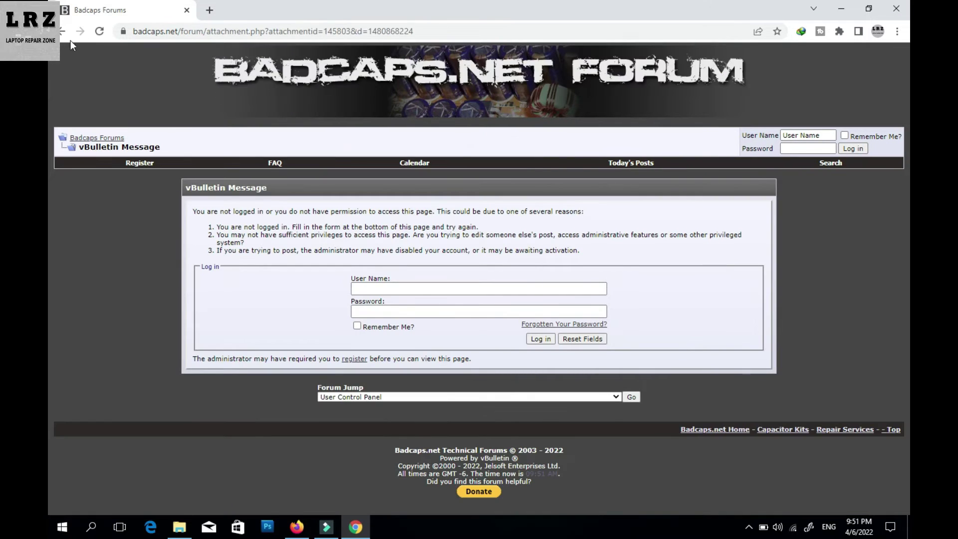
{"action": "left_click", "coordinate": [63, 32]}
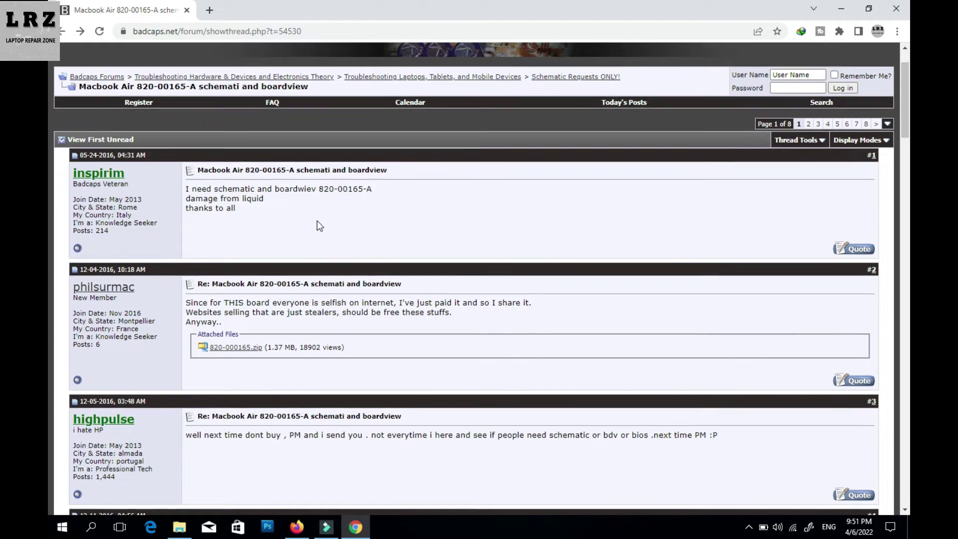
Skim the replies in the Badcaps thread, and close the browser from the search results.
{"action": "scroll", "coordinate": [316, 221], "scroll_direction": "down", "scroll_amount": 20}
{"action": "scroll", "coordinate": [322, 276], "scroll_direction": "down", "scroll_amount": 10}
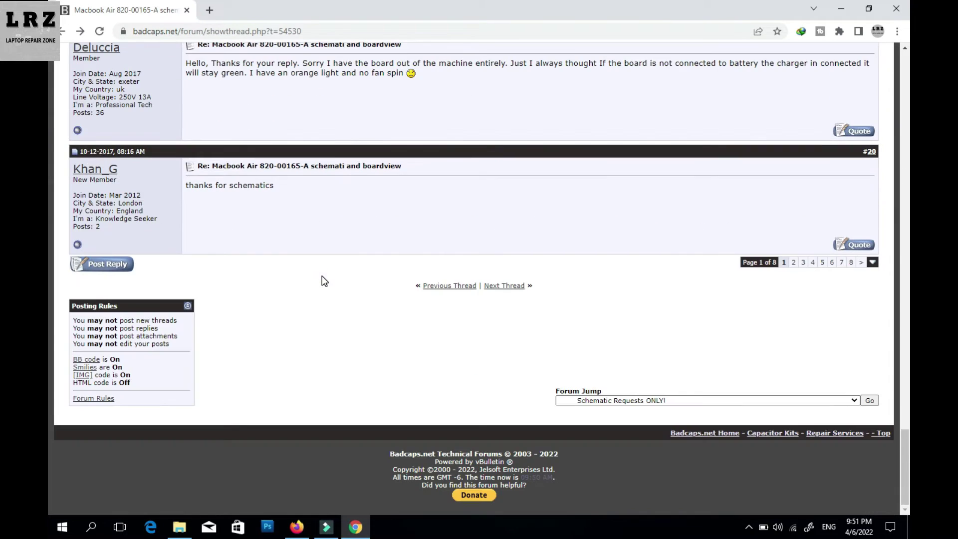
{"action": "scroll", "coordinate": [322, 277], "scroll_direction": "up", "scroll_amount": 20}
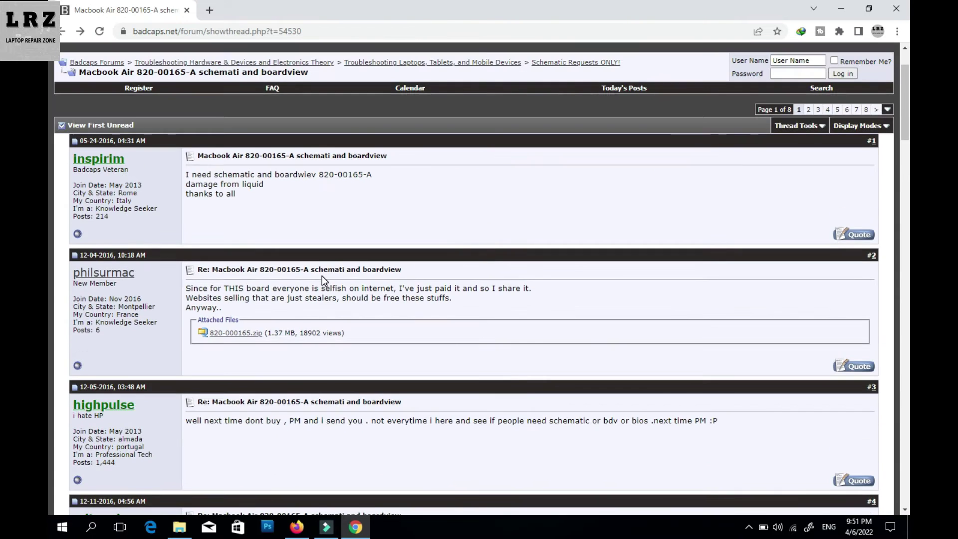
{"action": "scroll", "coordinate": [322, 276], "scroll_direction": "up", "scroll_amount": 1}
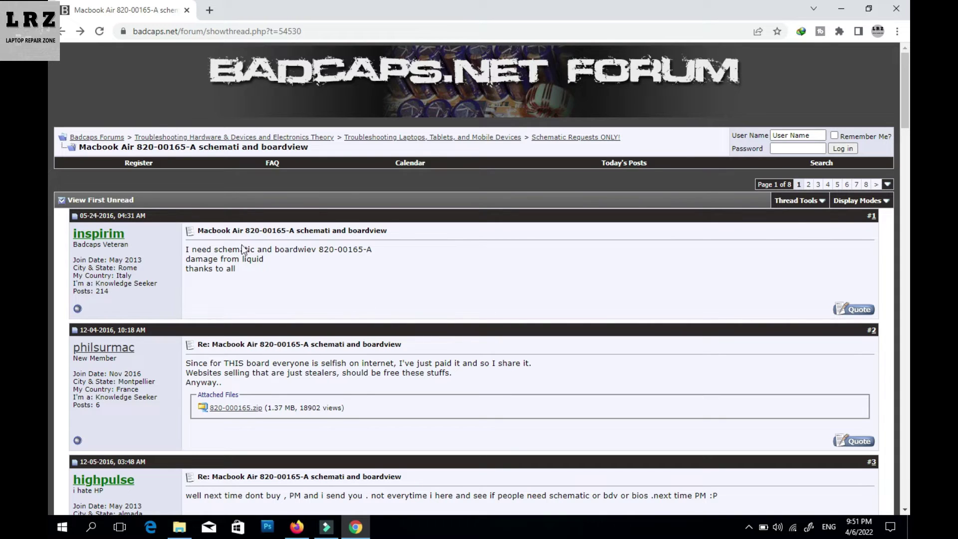
{"action": "left_click", "coordinate": [62, 31]}
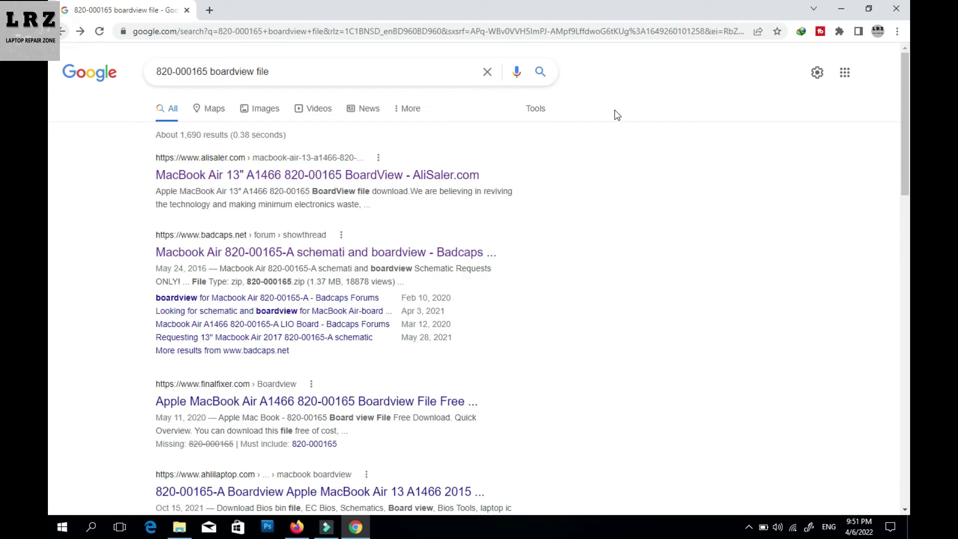
{"action": "left_click", "coordinate": [900, 10]}
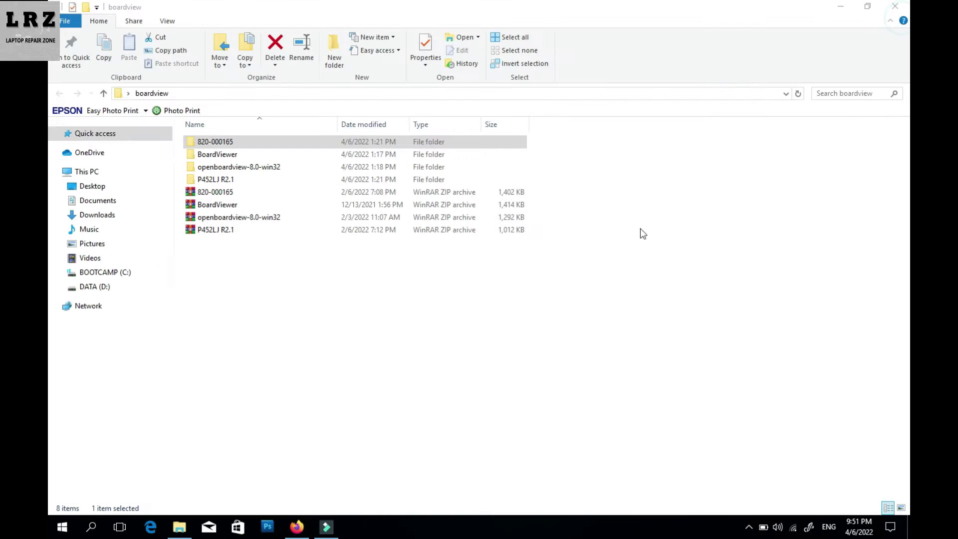
Launch the openboardview-8.0 application from the openboardview-8.0-win32 folder and maximize its window.
{"action": "left_click", "coordinate": [385, 367]}
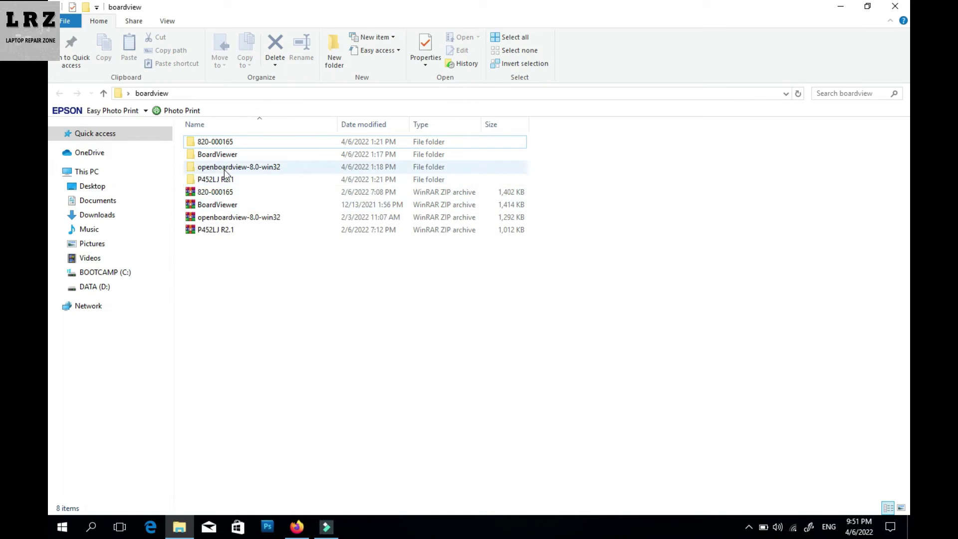
{"action": "double_click", "coordinate": [235, 169]}
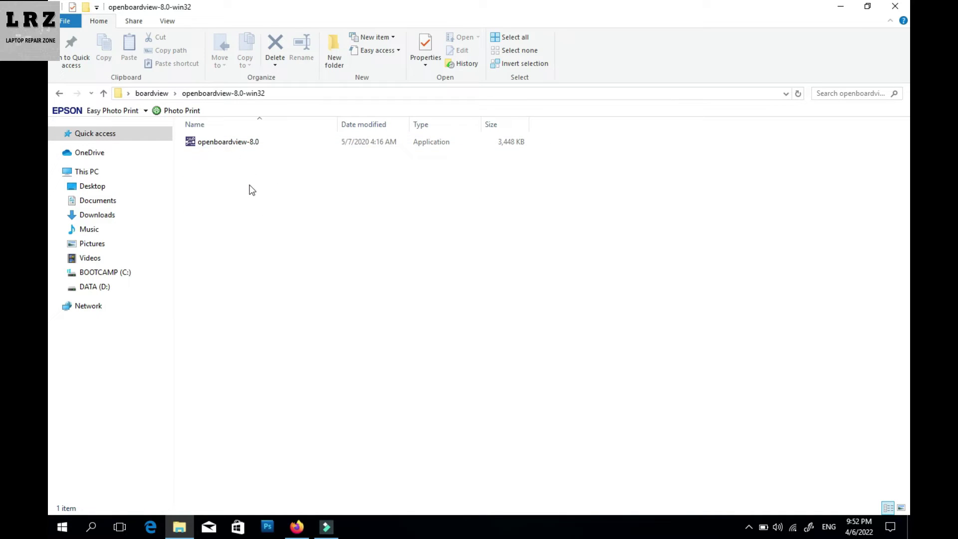
{"action": "double_click", "coordinate": [212, 143]}
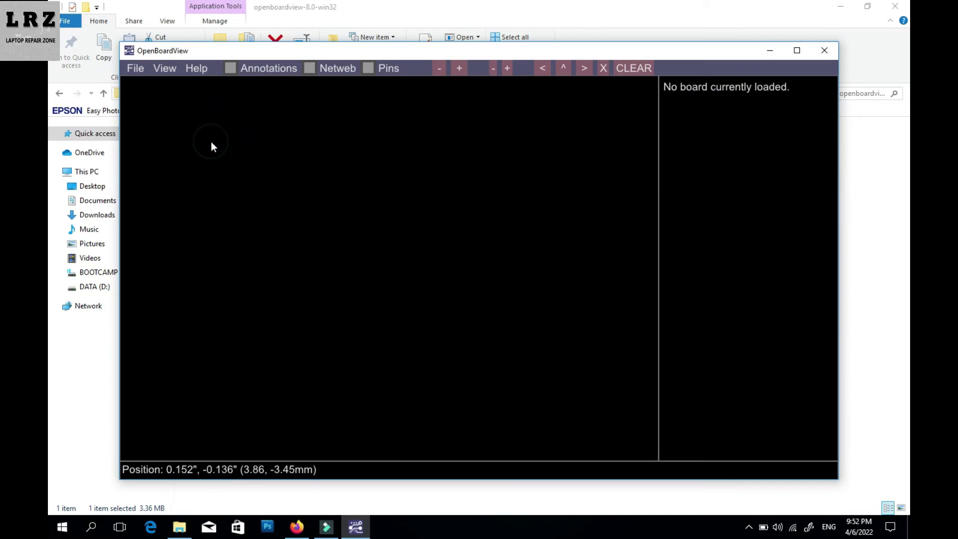
{"action": "left_click", "coordinate": [797, 50]}
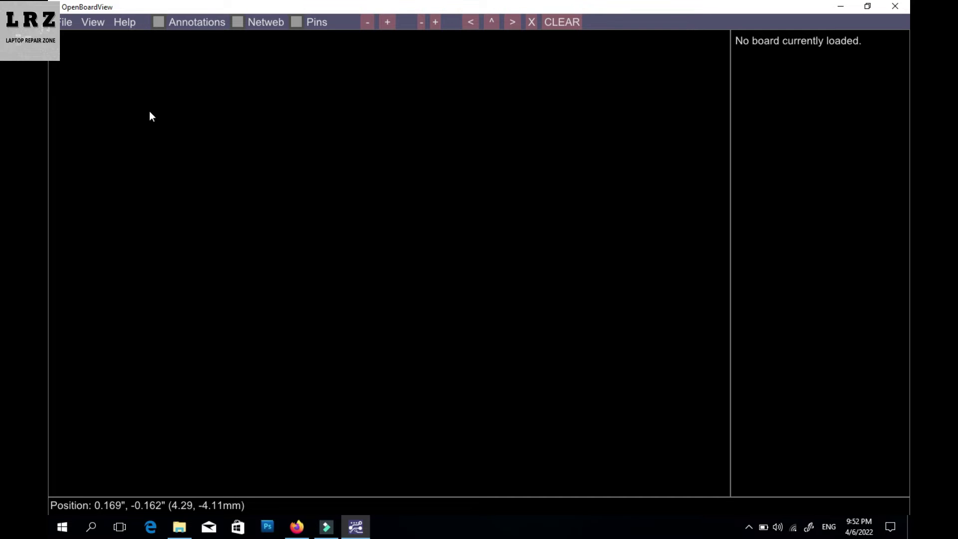
Open the board file J113 820-00165.brd from the 820-000165 folder inside the Desktop's boardview folder.
{"action": "left_click", "coordinate": [65, 23]}
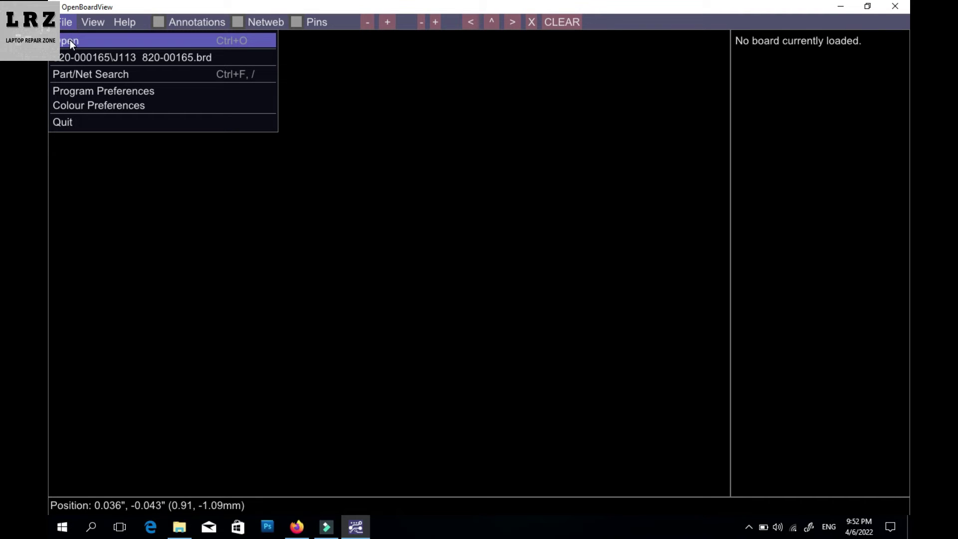
{"action": "left_click", "coordinate": [71, 42]}
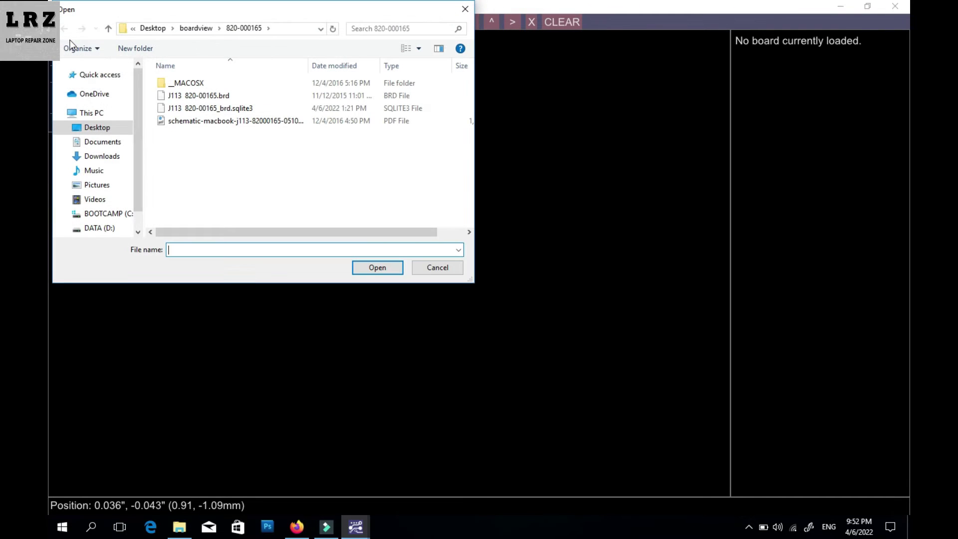
{"action": "left_click", "coordinate": [96, 128]}
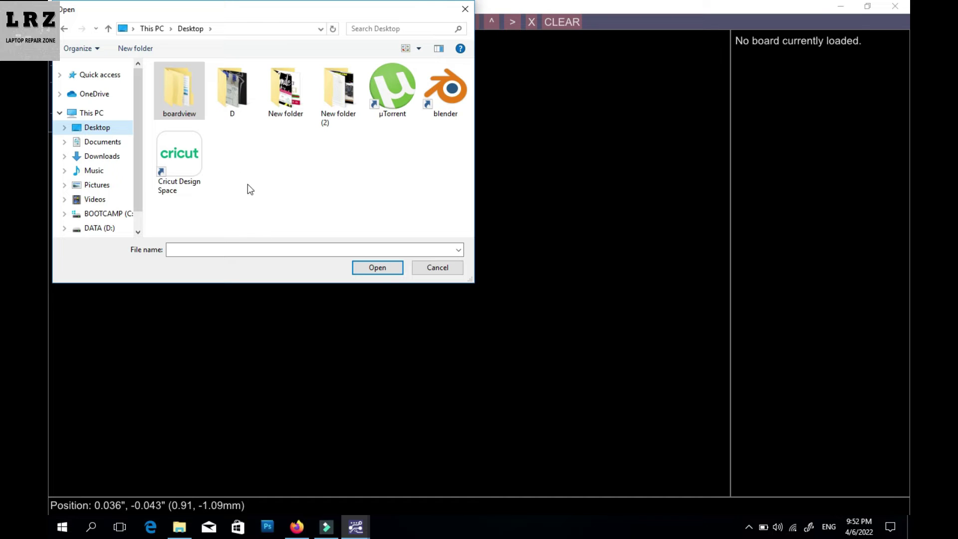
{"action": "double_click", "coordinate": [185, 89]}
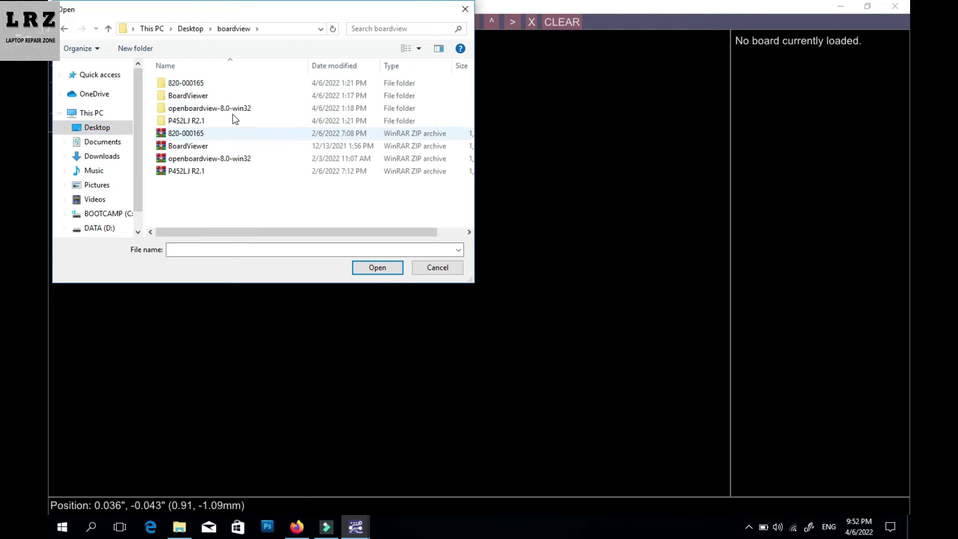
{"action": "double_click", "coordinate": [182, 84]}
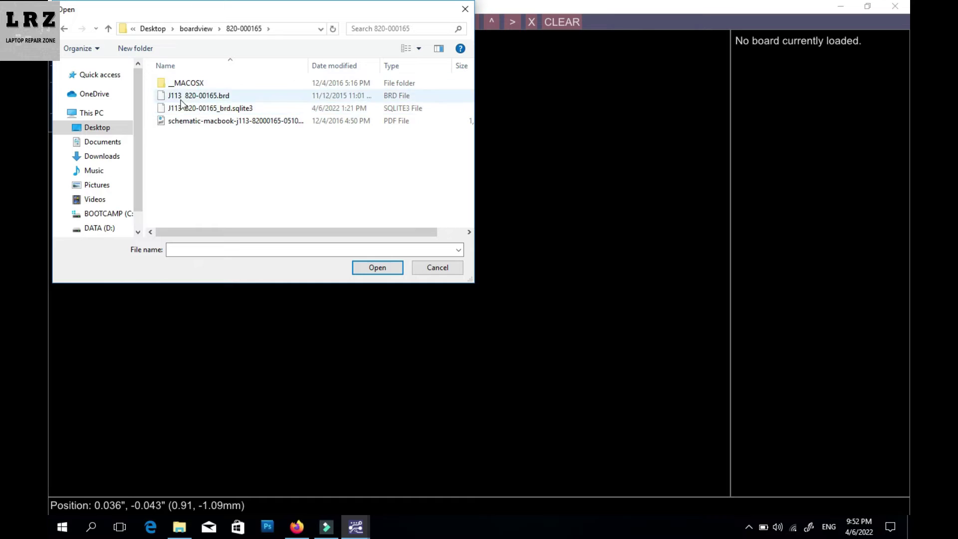
{"action": "left_click", "coordinate": [183, 97]}
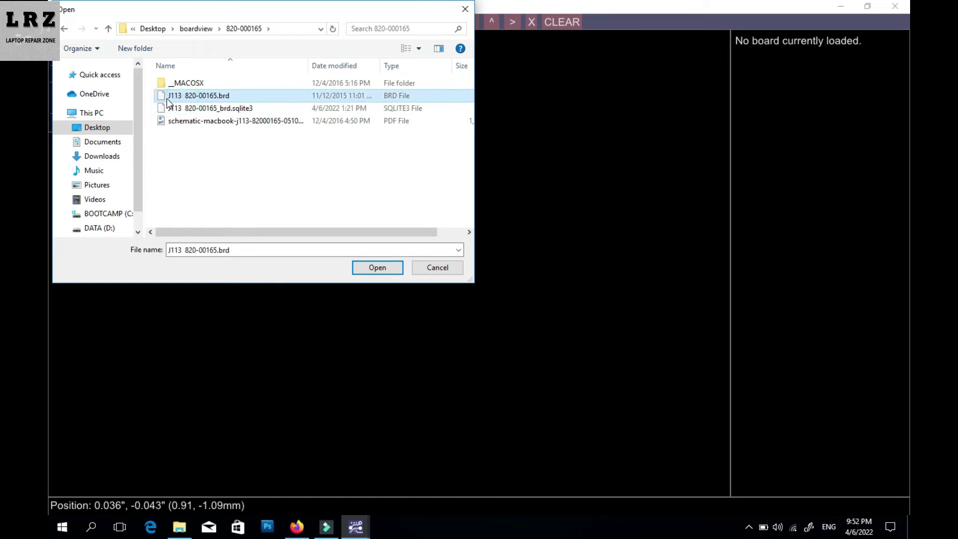
{"action": "double_click", "coordinate": [216, 97]}
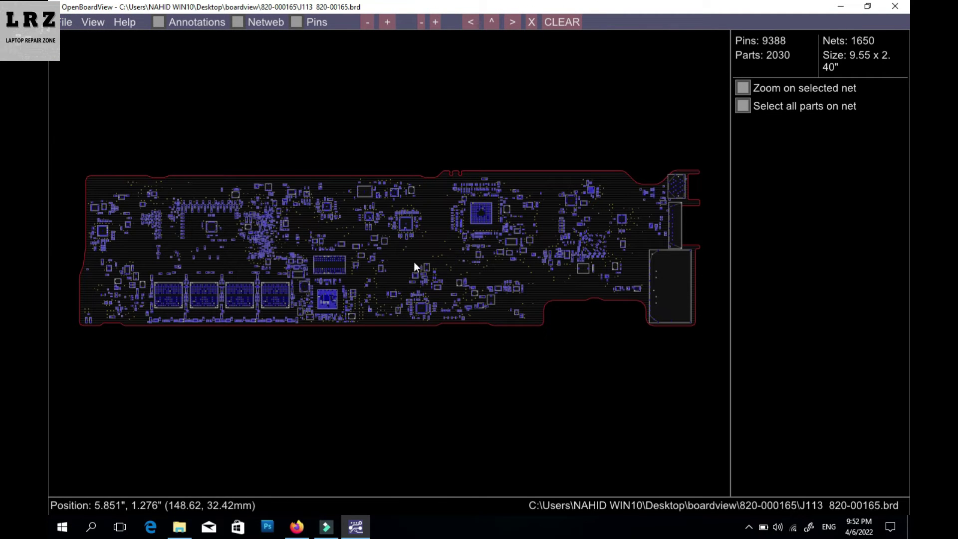
Examine the component layout along the whole initially displayed side of the board, cancelling any new annotation.
{"action": "scroll", "coordinate": [421, 257], "scroll_direction": "up", "scroll_amount": 5}
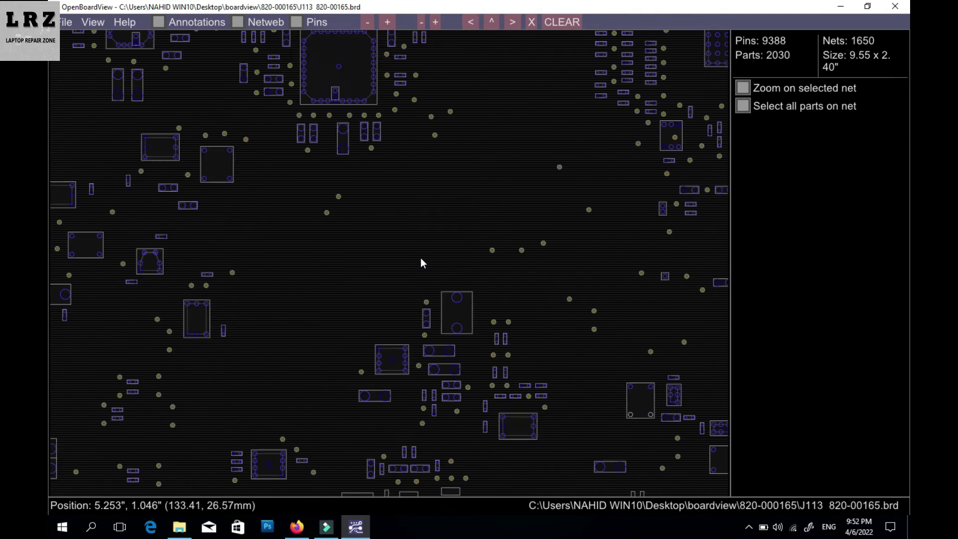
{"action": "scroll", "coordinate": [421, 257], "scroll_direction": "down", "scroll_amount": 5}
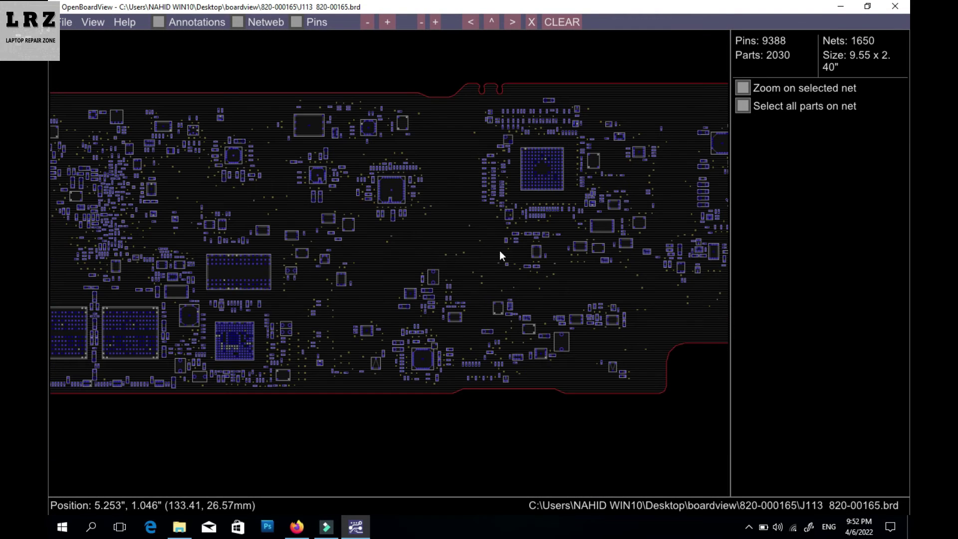
{"action": "right_click", "coordinate": [393, 238]}
{"action": "left_click", "coordinate": [136, 186]}
{"action": "left_click_drag", "start_coordinate": [420, 236], "coordinate": [550, 238]}
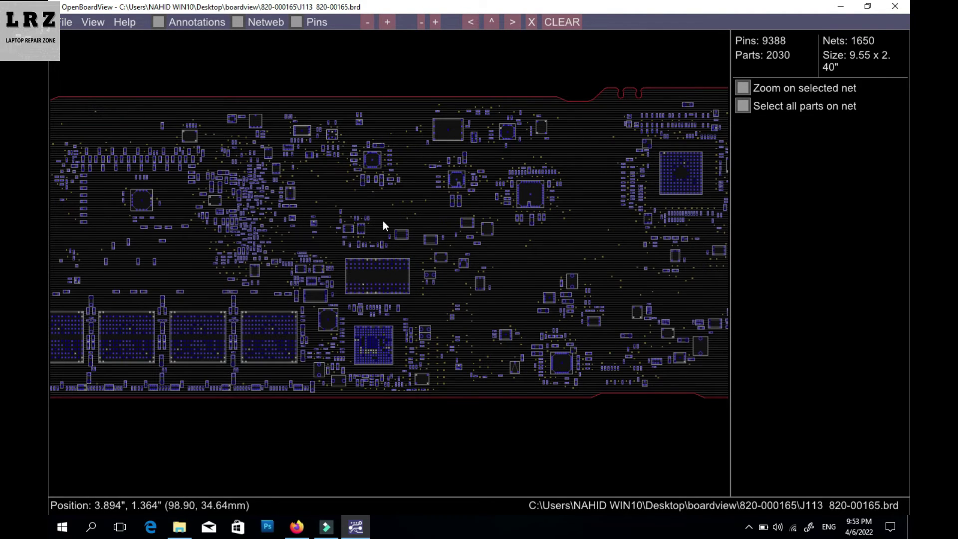
{"action": "left_click_drag", "start_coordinate": [382, 221], "coordinate": [436, 225]}
{"action": "left_click_drag", "start_coordinate": [300, 230], "coordinate": [419, 230]}
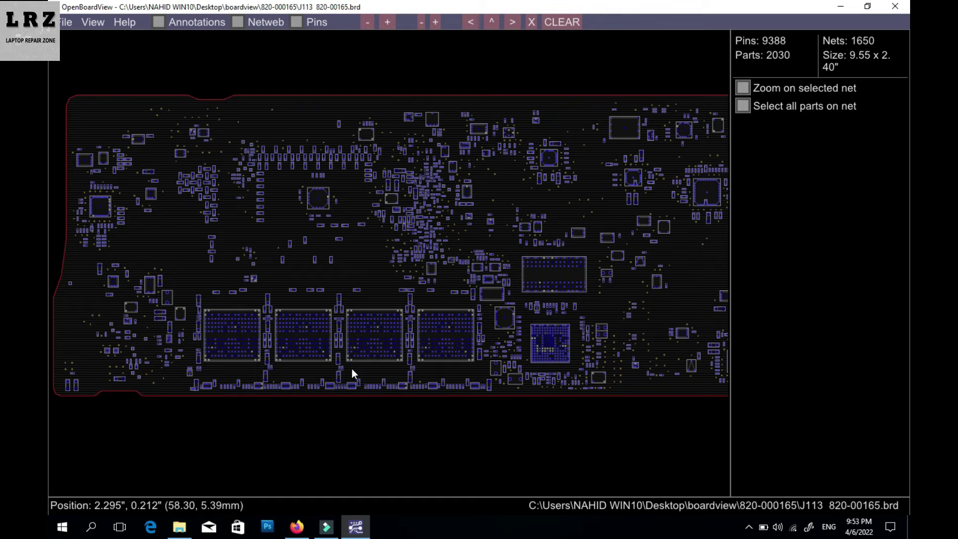
{"action": "left_click", "coordinate": [386, 228]}
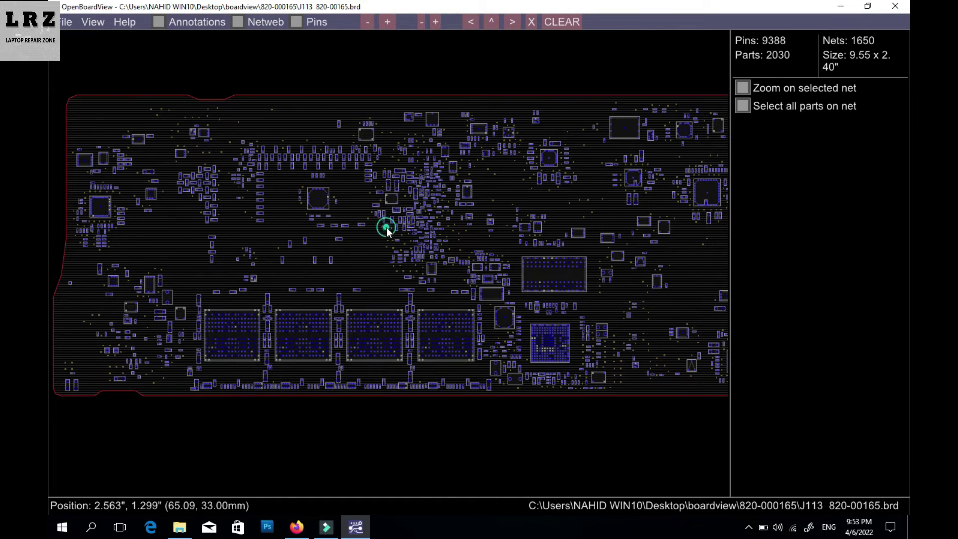
{"action": "left_click_drag", "start_coordinate": [386, 228], "coordinate": [444, 224]}
{"action": "left_click_drag", "start_coordinate": [578, 253], "coordinate": [464, 264]}
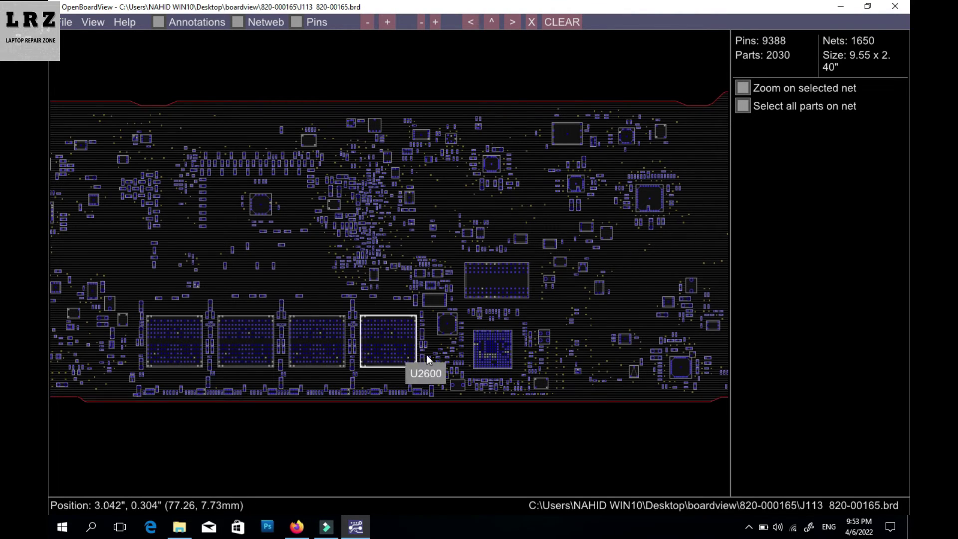
{"action": "right_click", "coordinate": [479, 213]}
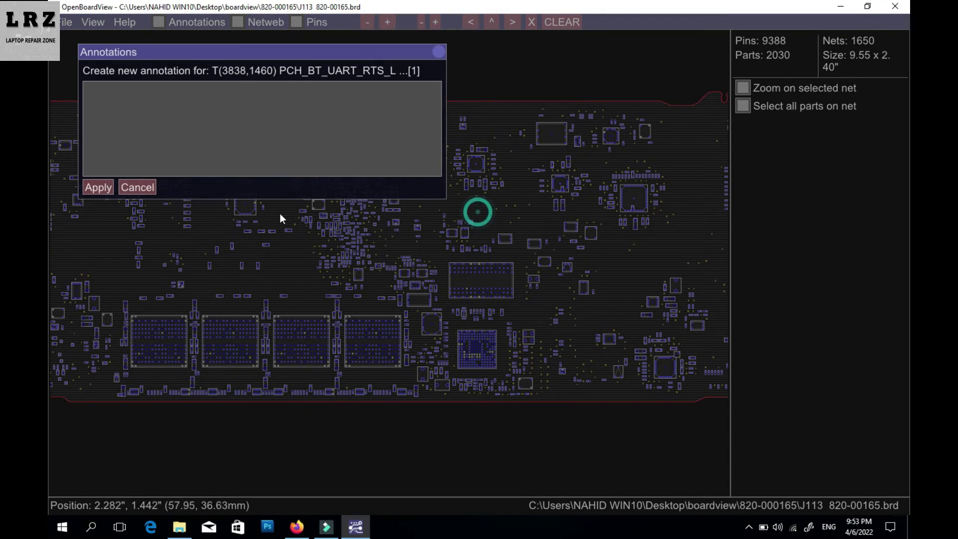
{"action": "left_click", "coordinate": [138, 186]}
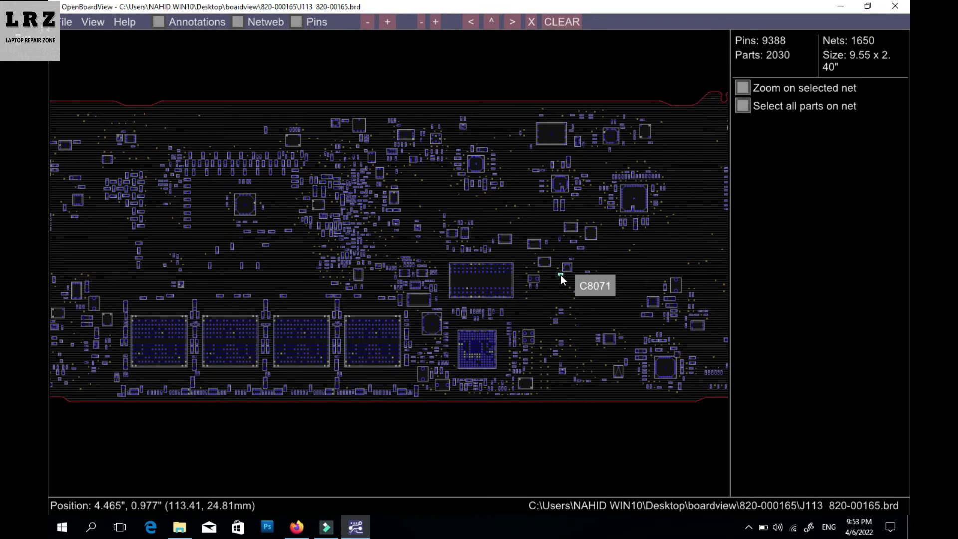
{"action": "left_click_drag", "start_coordinate": [561, 274], "coordinate": [161, 308]}
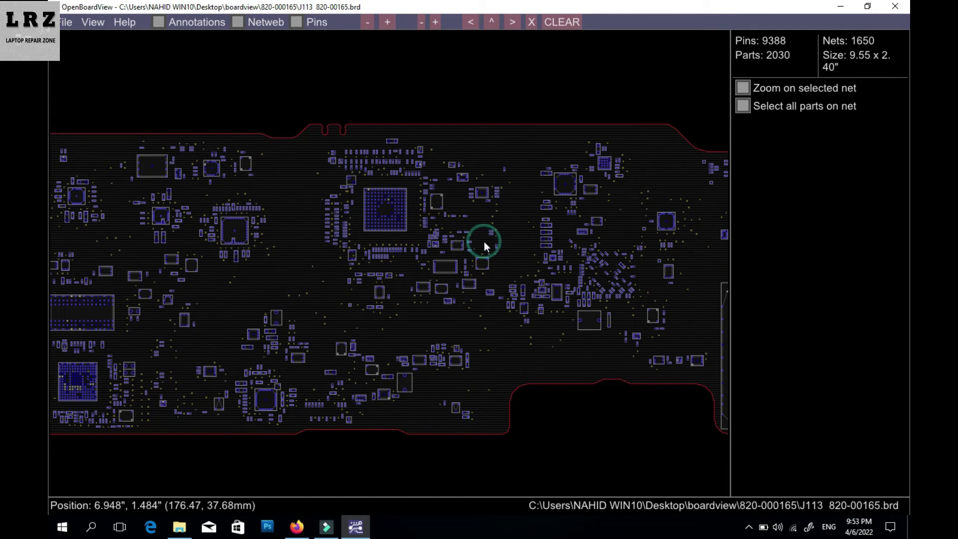
Flip the board to its other side and examine the components around the large processor and the board's notched edge.
{"action": "scroll", "coordinate": [484, 247], "scroll_direction": "up", "scroll_amount": 2}
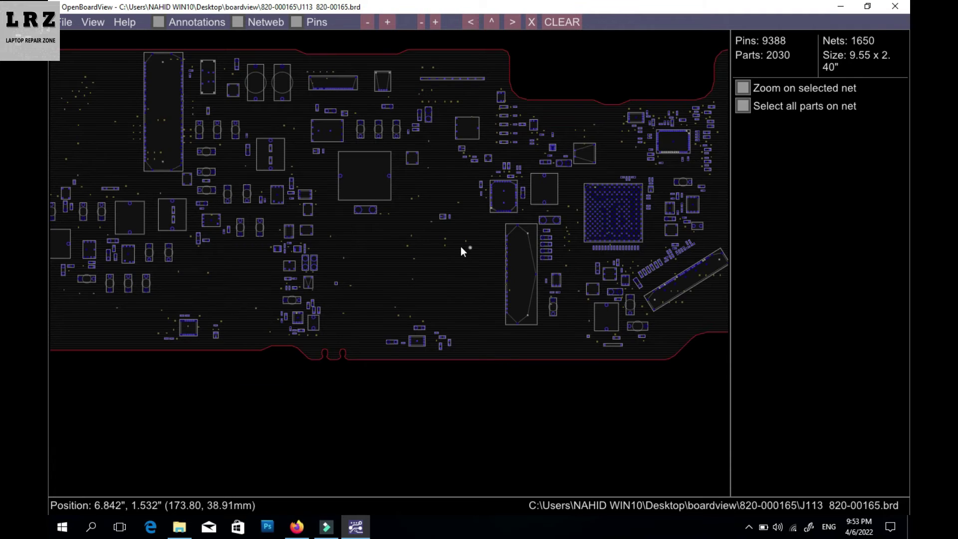
{"action": "scroll", "coordinate": [544, 318], "scroll_direction": "up", "scroll_amount": 2}
{"action": "left_click_drag", "start_coordinate": [707, 305], "coordinate": [777, 307]}
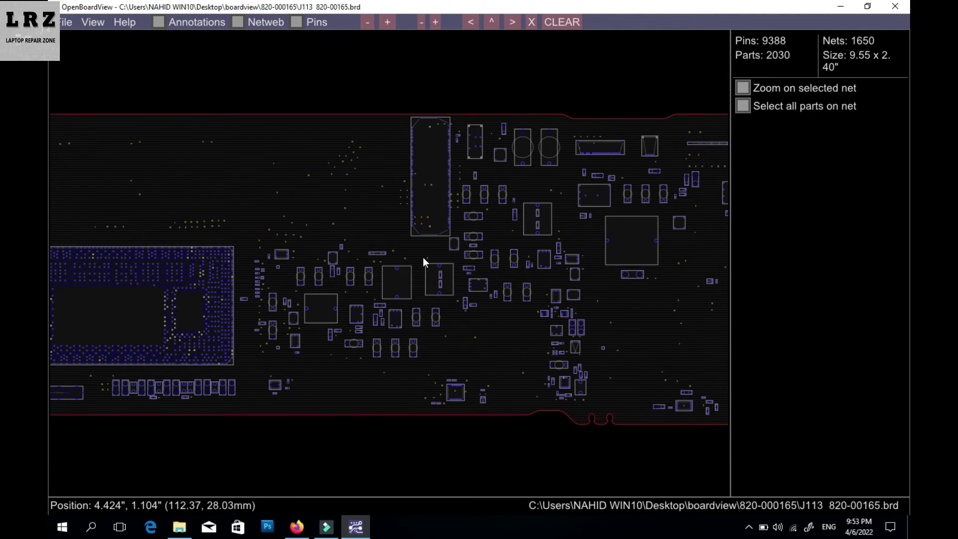
{"action": "left_click_drag", "start_coordinate": [423, 256], "coordinate": [564, 250]}
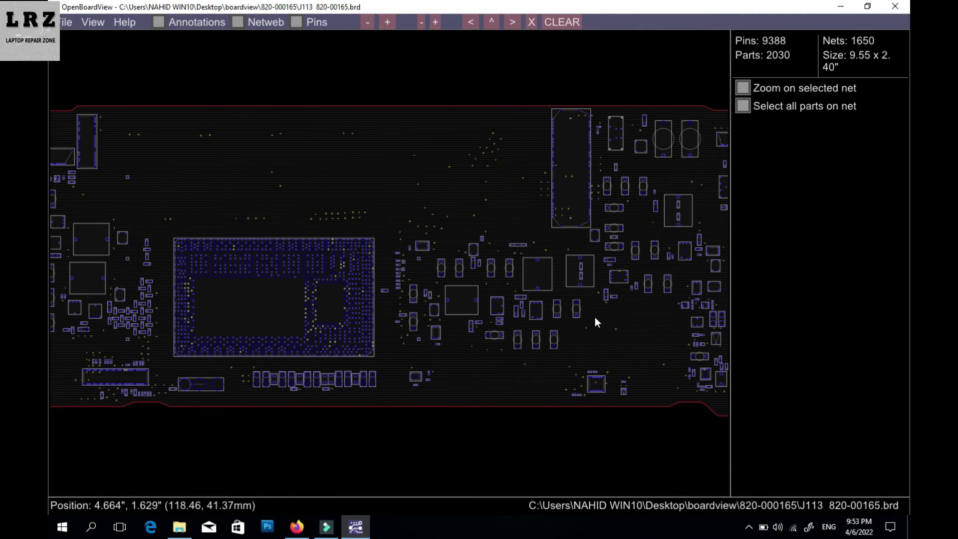
{"action": "left_click", "coordinate": [634, 317]}
{"action": "scroll", "coordinate": [321, 349], "scroll_direction": "down", "scroll_amount": 3}
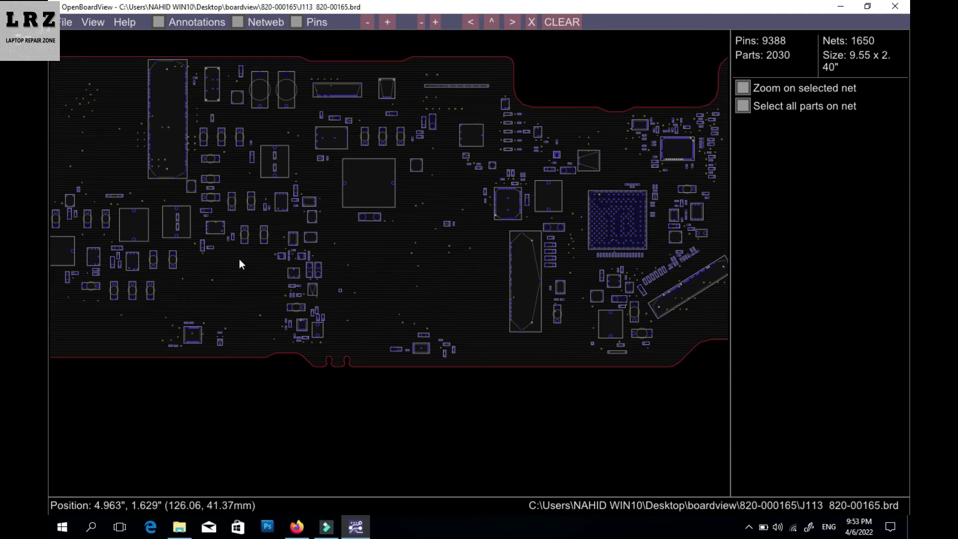
{"action": "scroll", "coordinate": [525, 370], "scroll_direction": "up", "scroll_amount": 4}
{"action": "left_click_drag", "start_coordinate": [544, 338], "coordinate": [375, 358]}
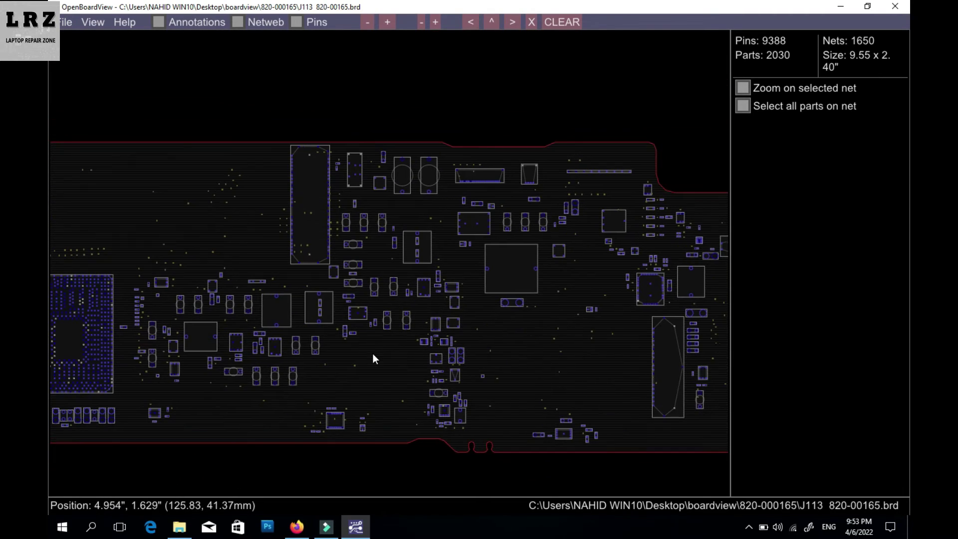
Select part L7630 and its pin 1 to trace the P1V05S0_LL net's connections to nearby components.
{"action": "left_click", "coordinate": [214, 336]}
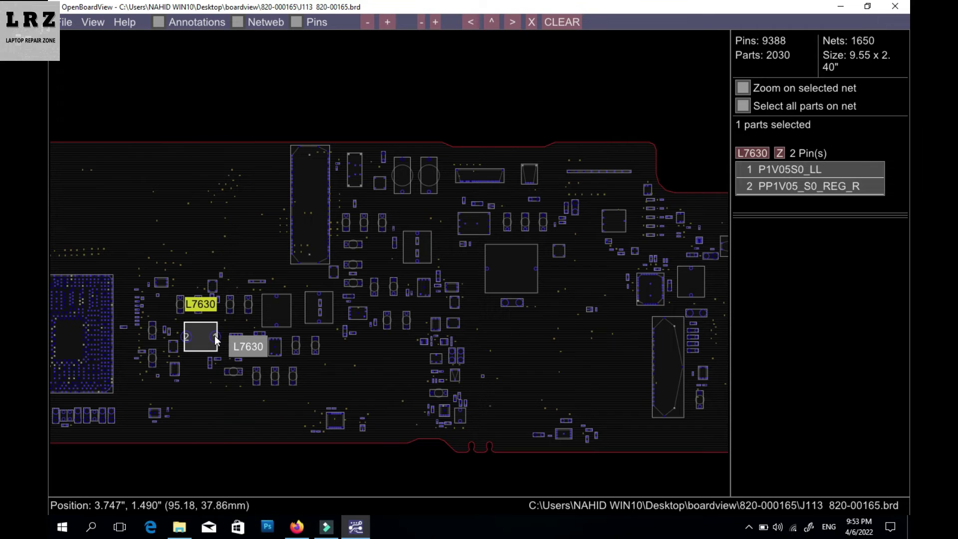
{"action": "left_click", "coordinate": [214, 336]}
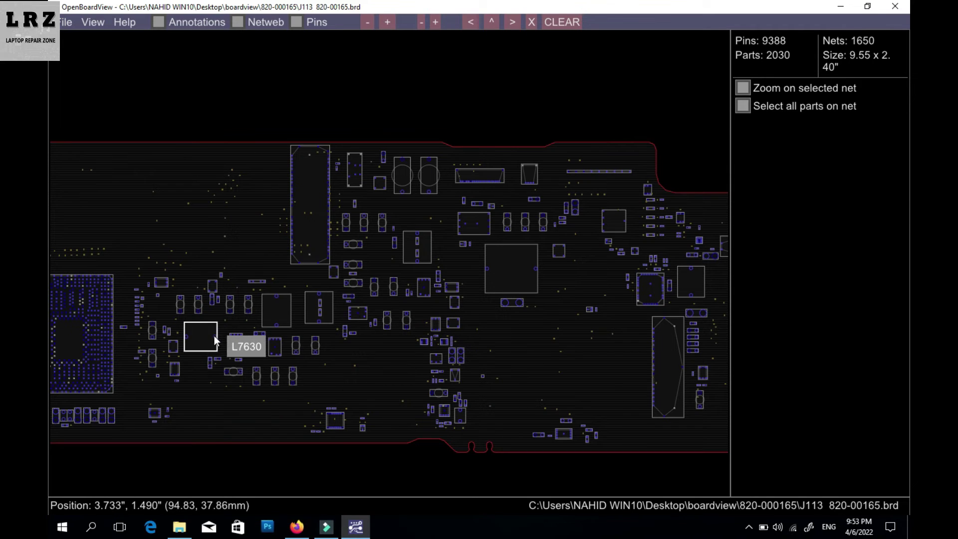
{"action": "left_click", "coordinate": [216, 336]}
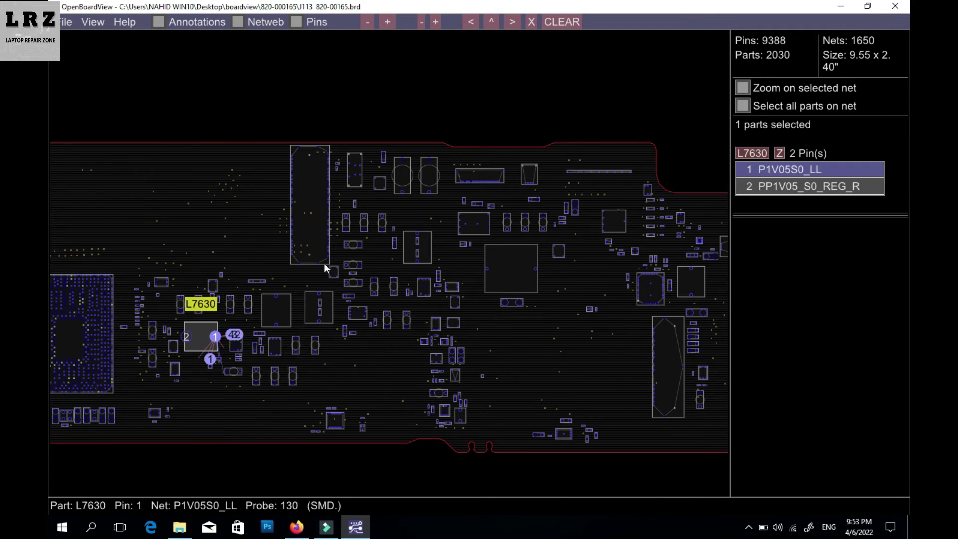
{"action": "scroll", "coordinate": [220, 373], "scroll_direction": "up", "scroll_amount": 4}
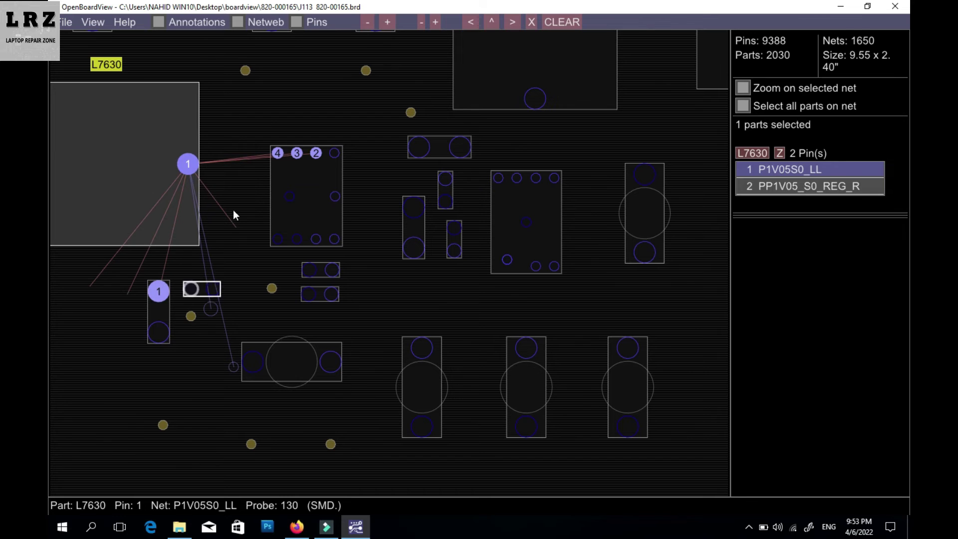
{"action": "scroll", "coordinate": [251, 244], "scroll_direction": "down", "scroll_amount": 3}
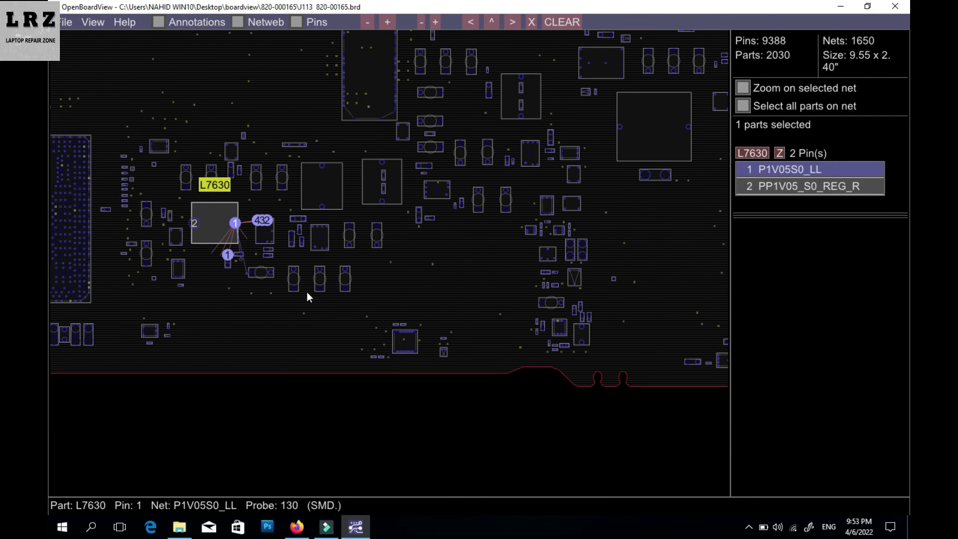
Flip the board and select part U6100 and its pin 4 to highlight the GND net on nearby components.
{"action": "key", "text": "space"}
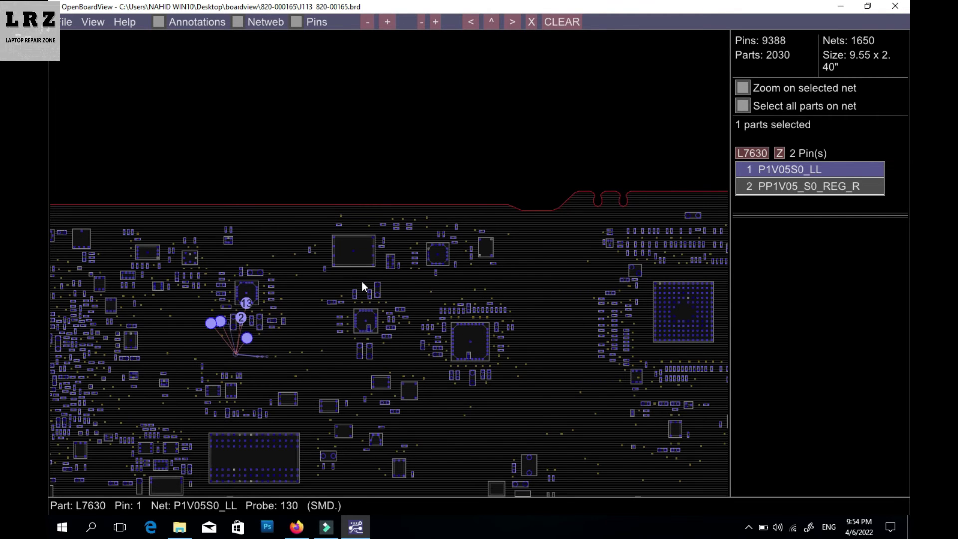
{"action": "scroll", "coordinate": [361, 282], "scroll_direction": "down", "scroll_amount": 3}
{"action": "scroll", "coordinate": [361, 282], "scroll_direction": "up", "scroll_amount": 8}
{"action": "scroll", "coordinate": [362, 281], "scroll_direction": "down", "scroll_amount": 3}
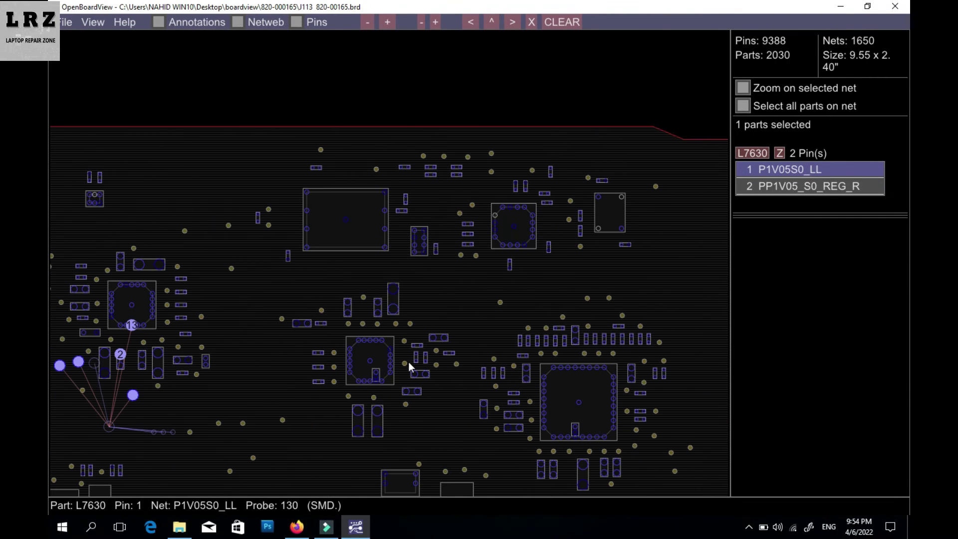
{"action": "left_click", "coordinate": [364, 218]}
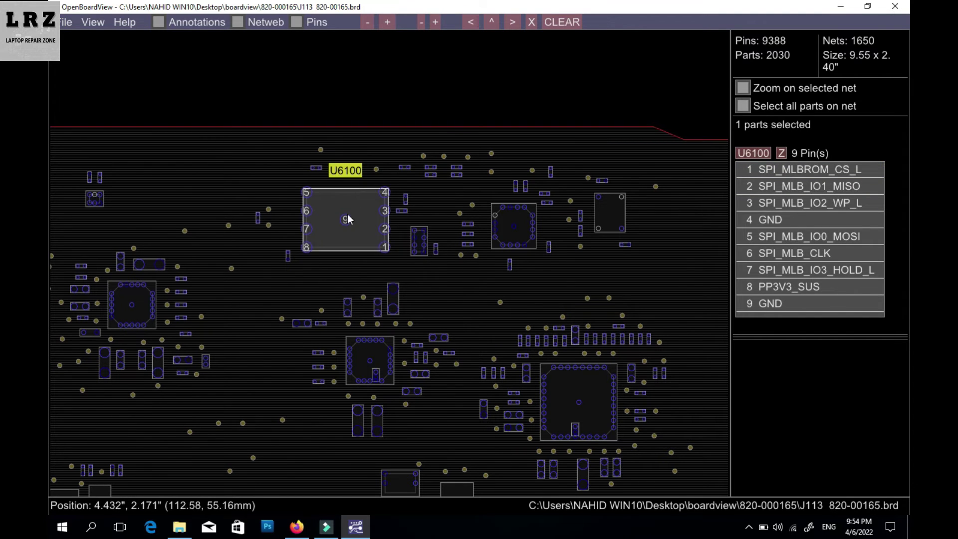
{"action": "left_click", "coordinate": [386, 194]}
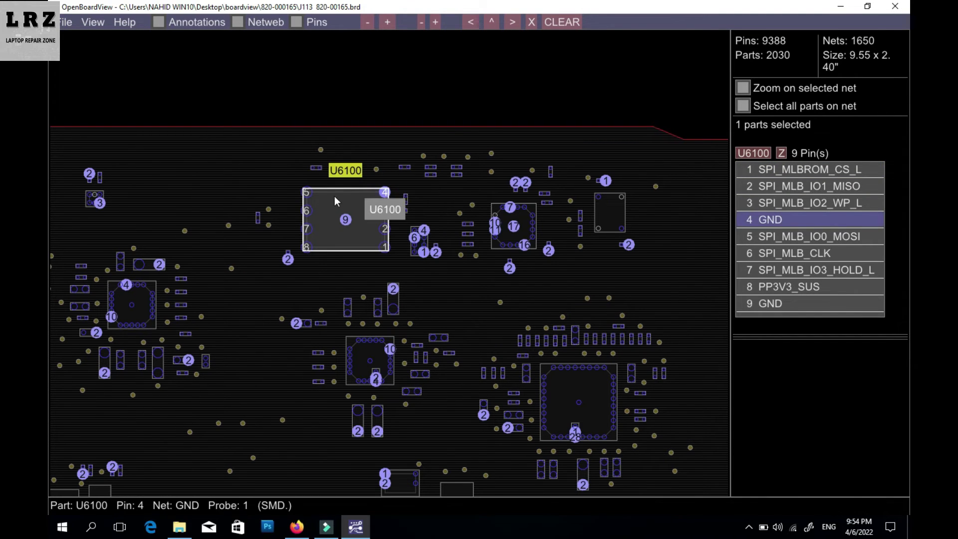
Select pin 5 of U6100 and trace the SPI_MLB_IO0_MOSI net on both sides of the board.
{"action": "left_click", "coordinate": [308, 196]}
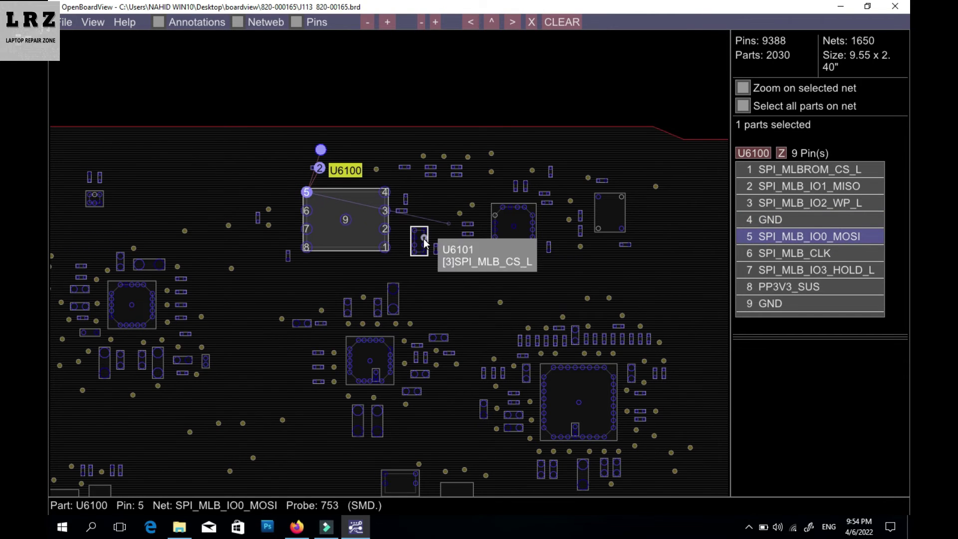
{"action": "key", "text": "space"}
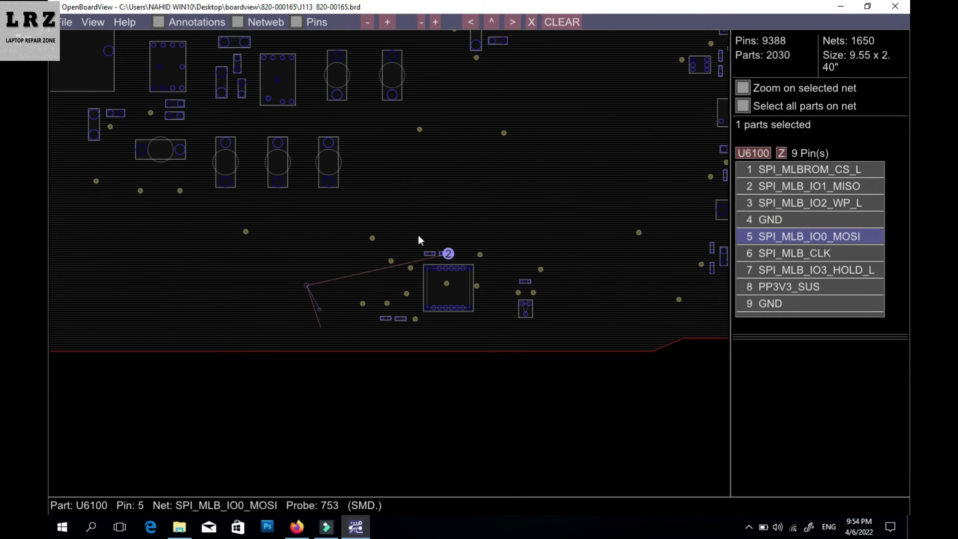
{"action": "key", "text": "space"}
{"action": "scroll", "coordinate": [350, 252], "scroll_direction": "down", "scroll_amount": 3}
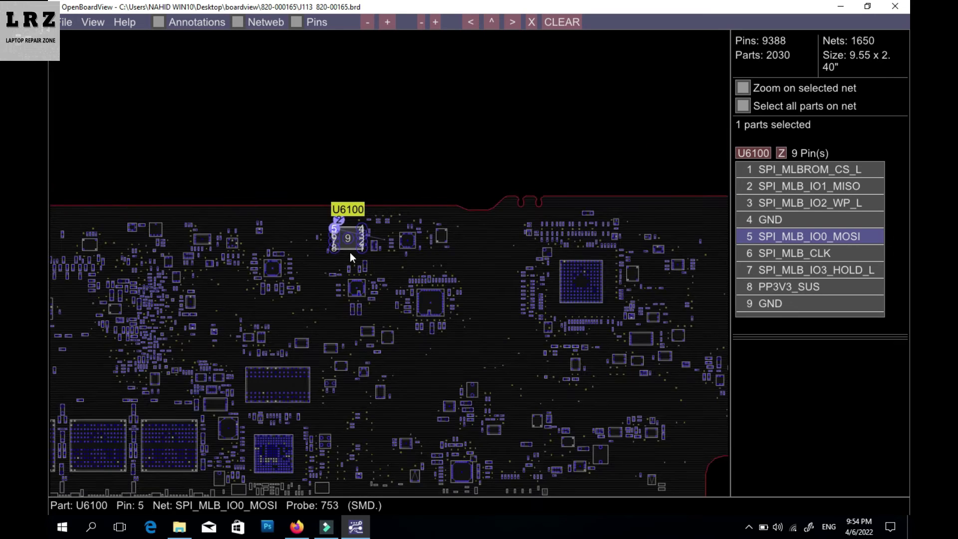
{"action": "scroll", "coordinate": [349, 252], "scroll_direction": "down", "scroll_amount": 3}
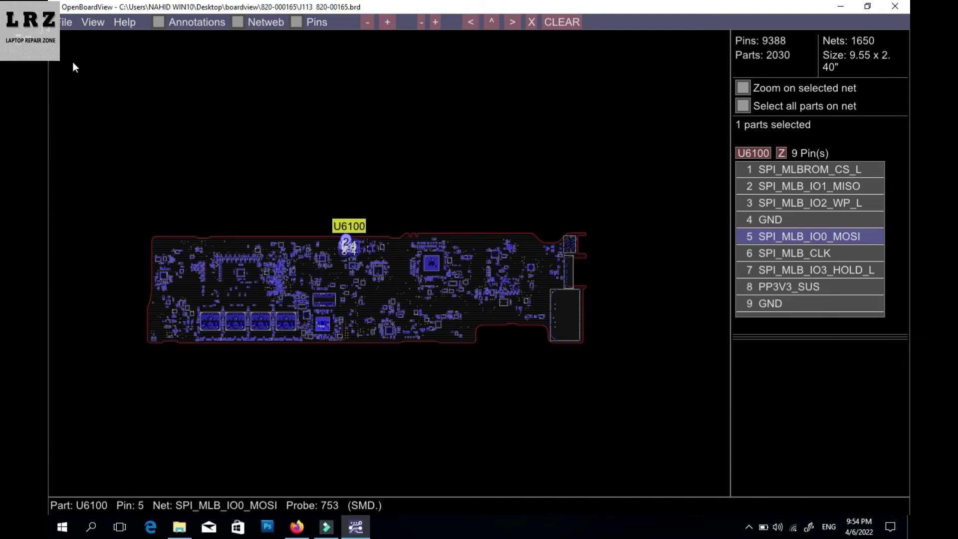
Try the Light base theme in the colour preferences and switch back to the Dark theme.
{"action": "left_click", "coordinate": [71, 24]}
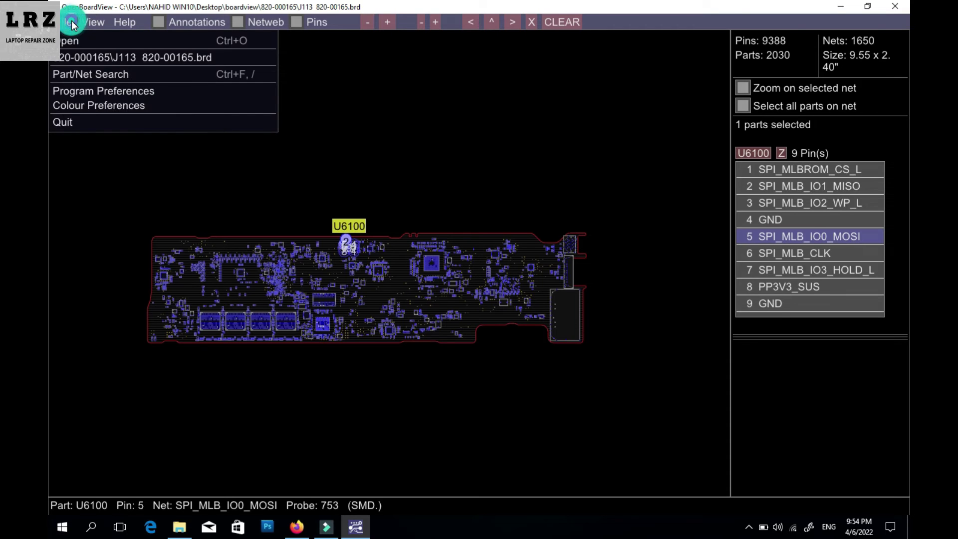
{"action": "left_click", "coordinate": [80, 106]}
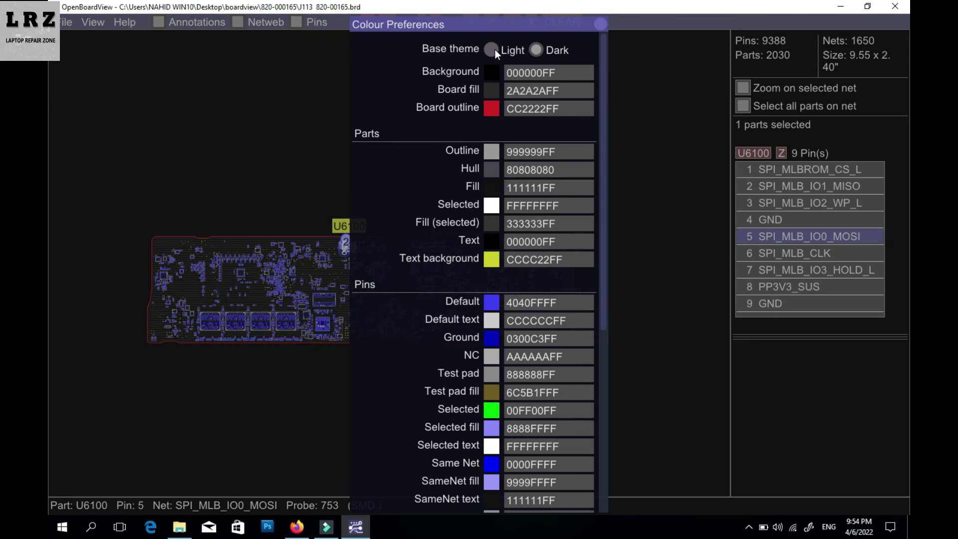
{"action": "left_click", "coordinate": [495, 50]}
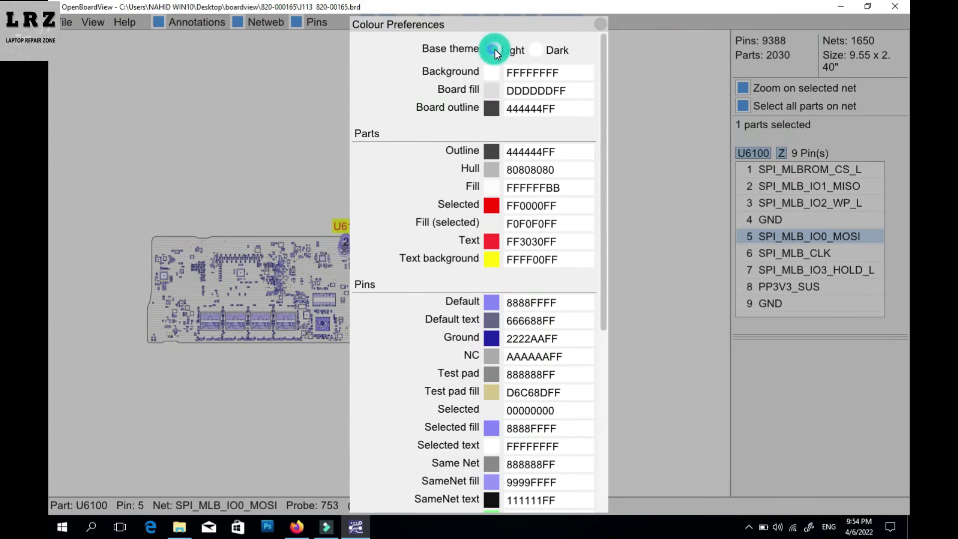
{"action": "left_click", "coordinate": [537, 49]}
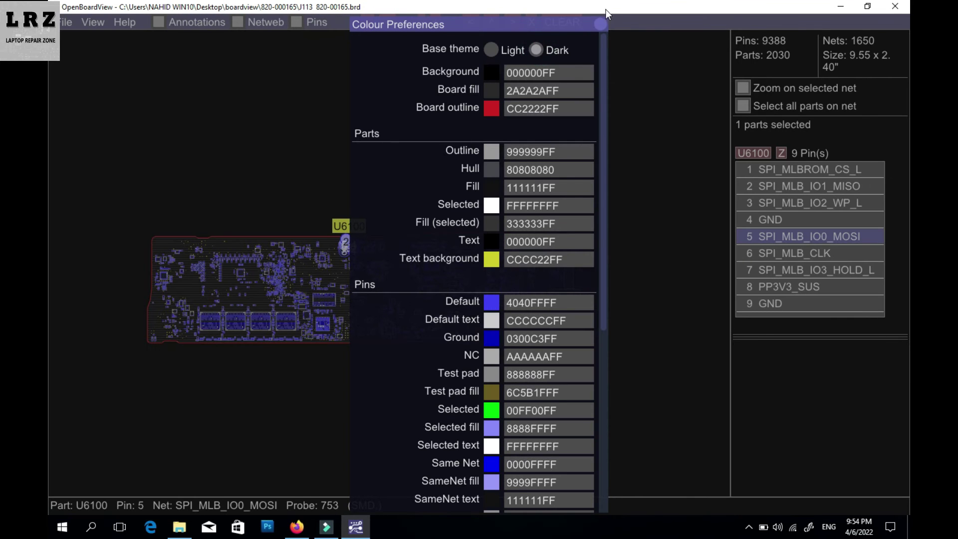
{"action": "left_click", "coordinate": [601, 24]}
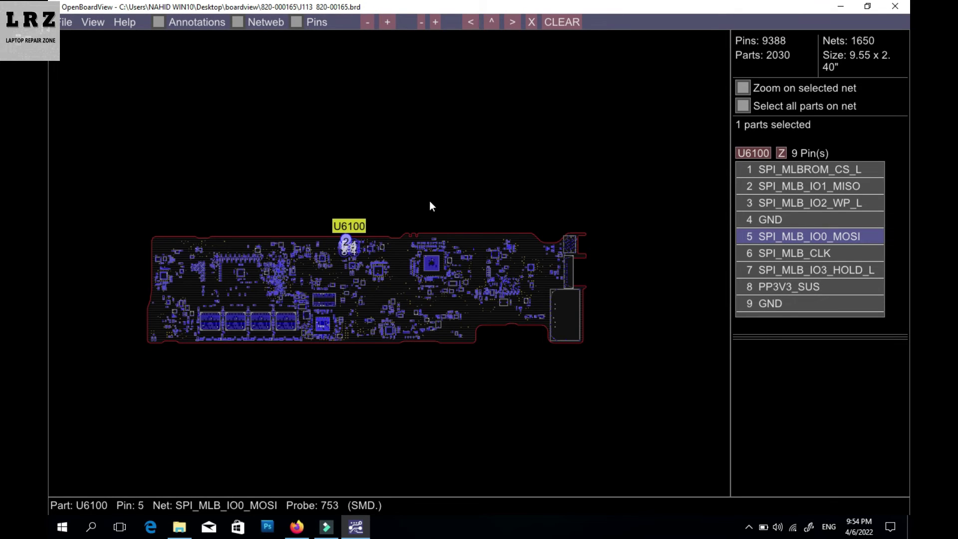
Close OpenBoardView and launch BoardViewer from the nested BoardViewer folder inside the boardview folder, with its window maximized.
{"action": "scroll", "coordinate": [433, 298], "scroll_direction": "up", "scroll_amount": 4}
{"action": "scroll", "coordinate": [434, 299], "scroll_direction": "down", "scroll_amount": 2}
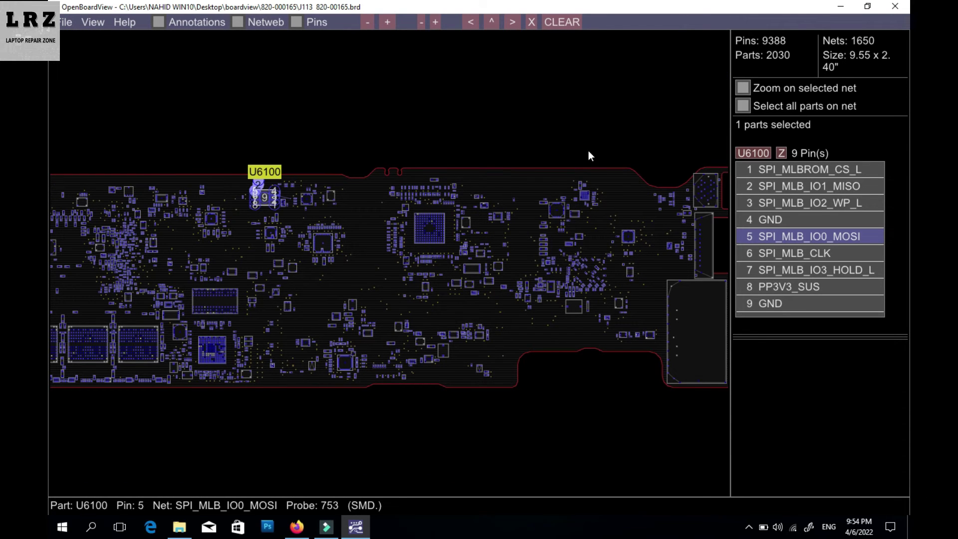
{"action": "left_click", "coordinate": [896, 6]}
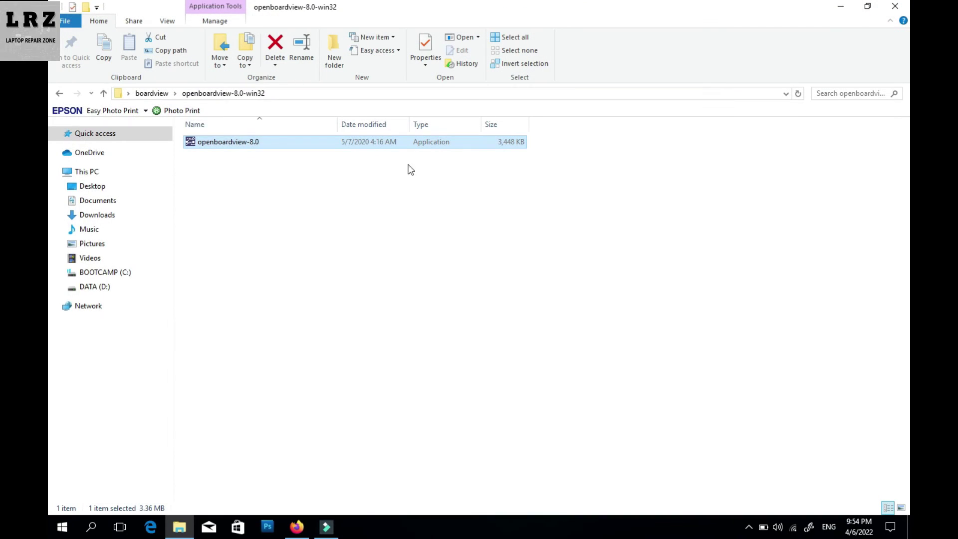
{"action": "left_click", "coordinate": [59, 94]}
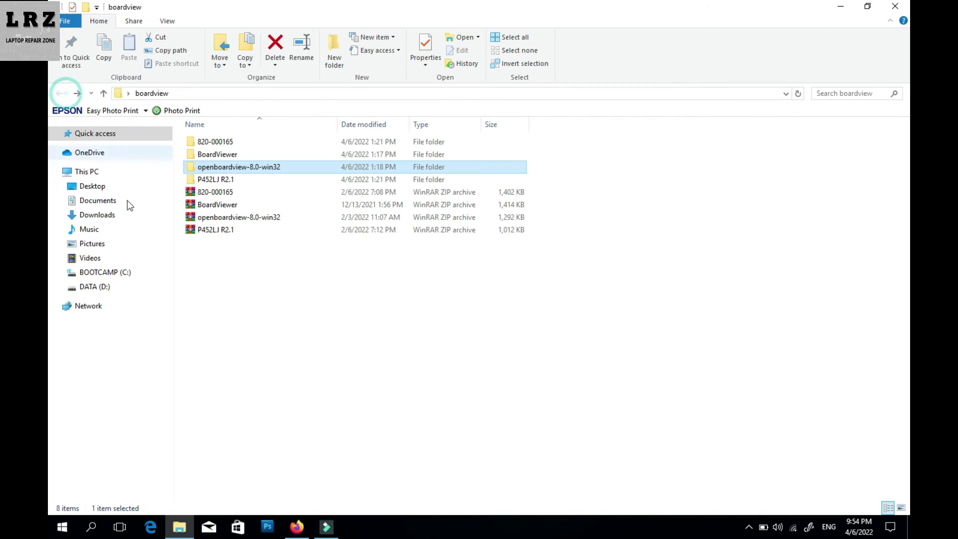
{"action": "double_click", "coordinate": [215, 155]}
{"action": "double_click", "coordinate": [224, 145]}
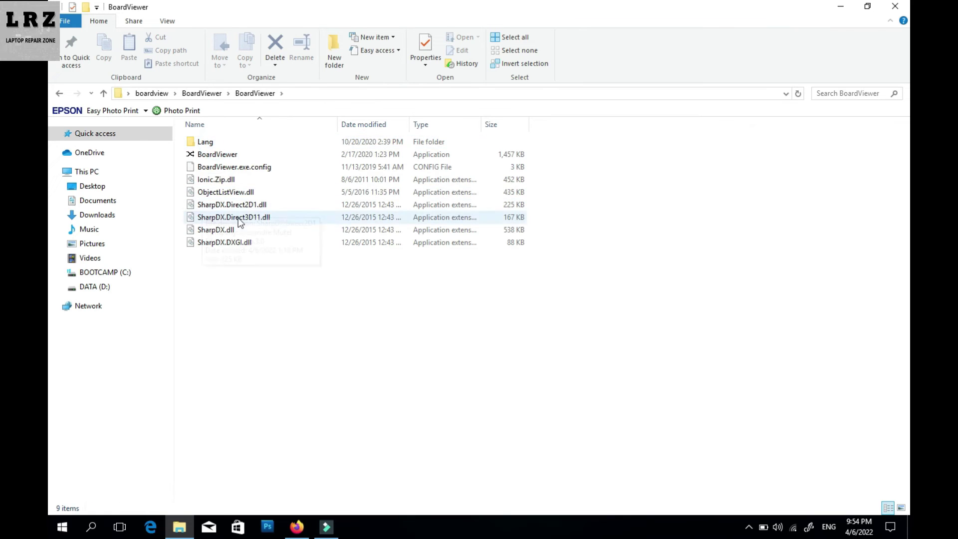
{"action": "left_click", "coordinate": [207, 154]}
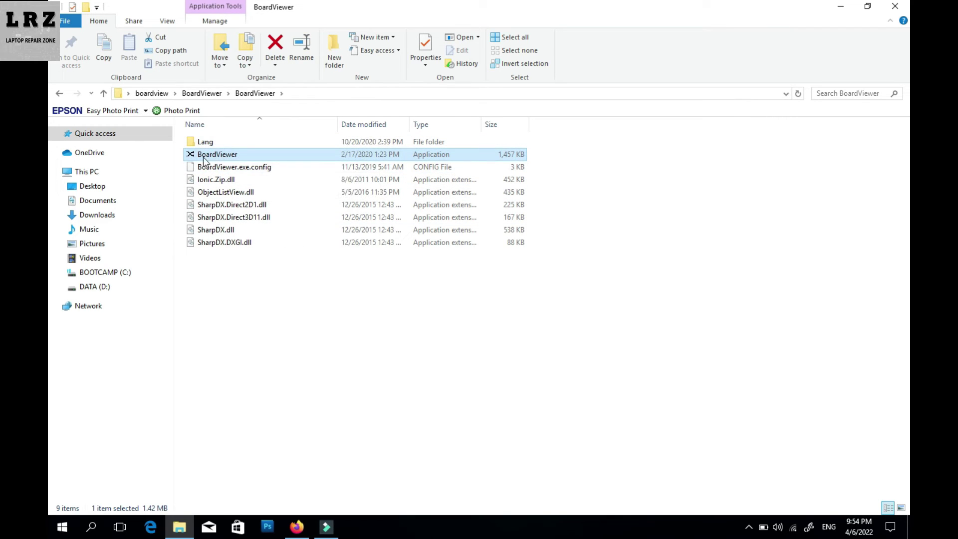
{"action": "double_click", "coordinate": [207, 156]}
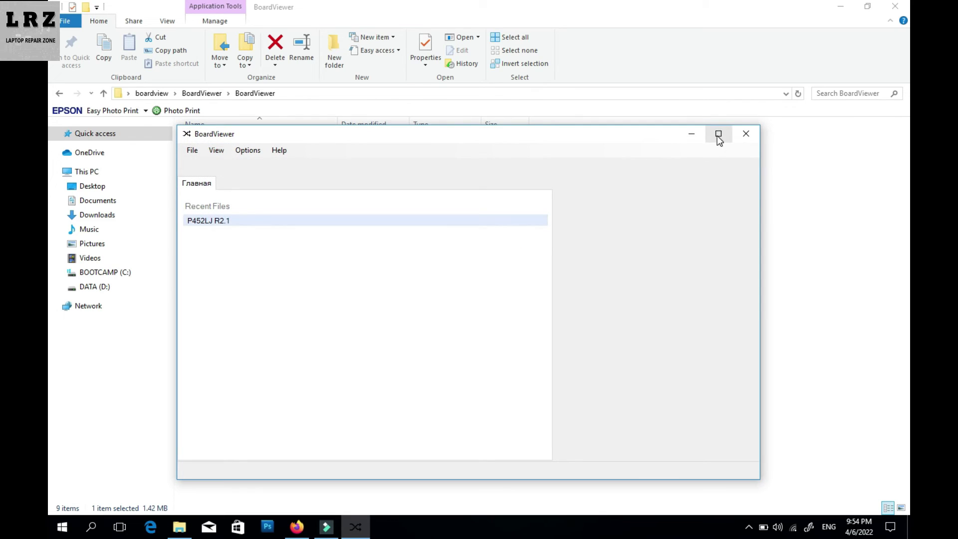
{"action": "left_click", "coordinate": [719, 134]}
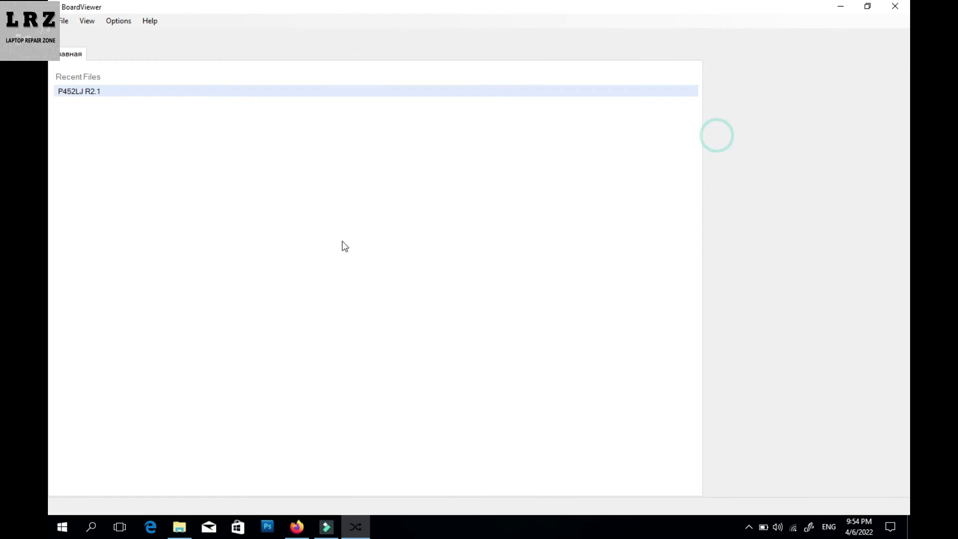
Open the P452LJ R2.1 board through format.ASC in the nested P452LJ R2.1 folder inside the Desktop's boardview folder.
{"action": "left_click", "coordinate": [65, 21]}
{"action": "left_click", "coordinate": [79, 38]}
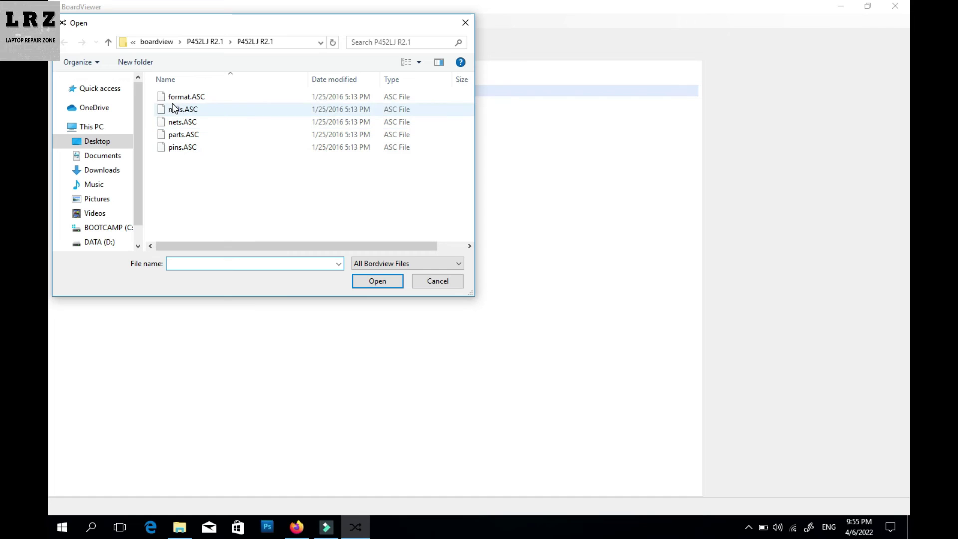
{"action": "left_click", "coordinate": [109, 44]}
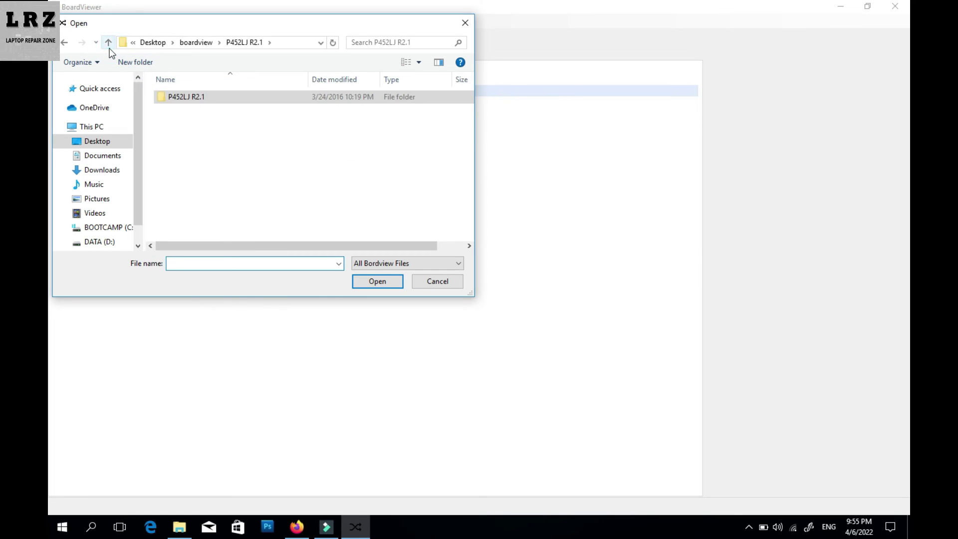
{"action": "left_click", "coordinate": [109, 43]}
{"action": "double_click", "coordinate": [190, 97]}
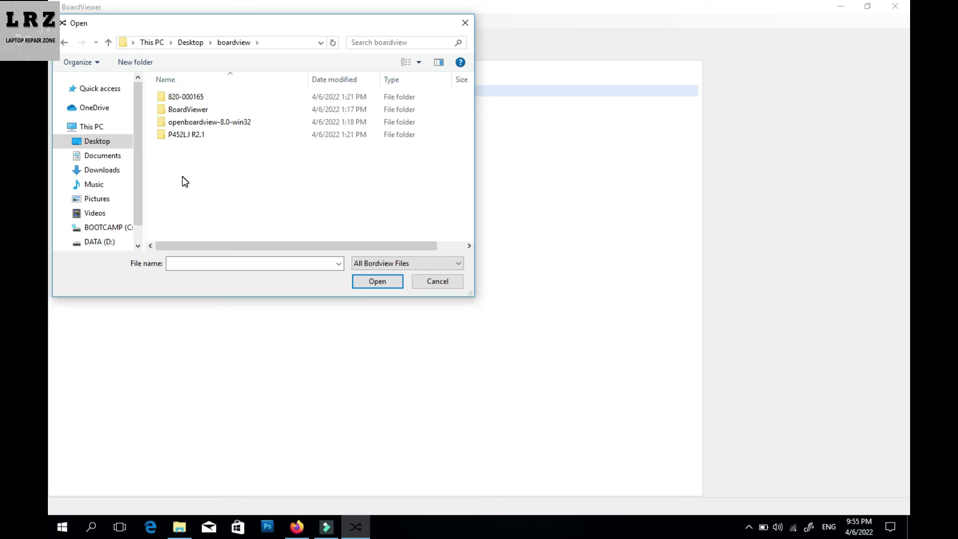
{"action": "double_click", "coordinate": [177, 137]}
{"action": "left_click", "coordinate": [183, 102]}
{"action": "double_click", "coordinate": [183, 102]}
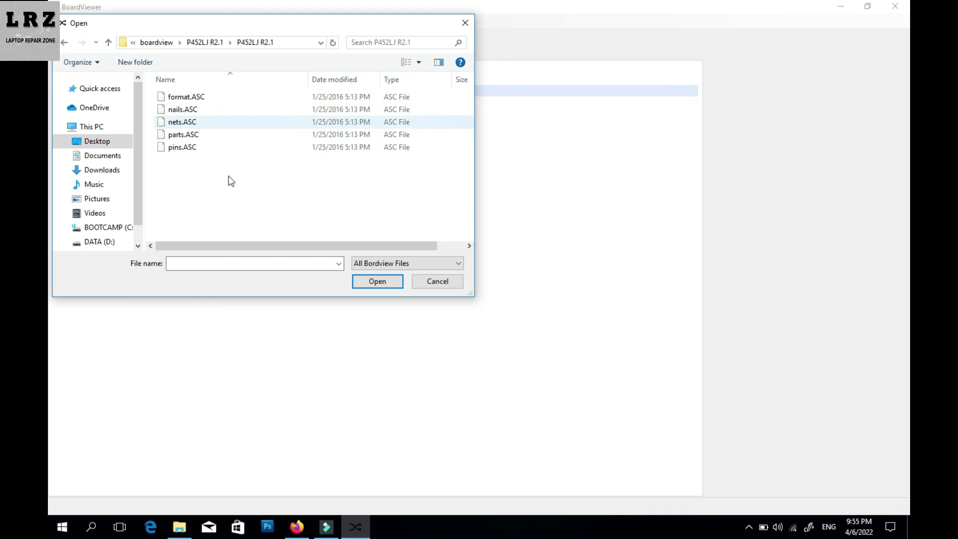
{"action": "double_click", "coordinate": [182, 98]}
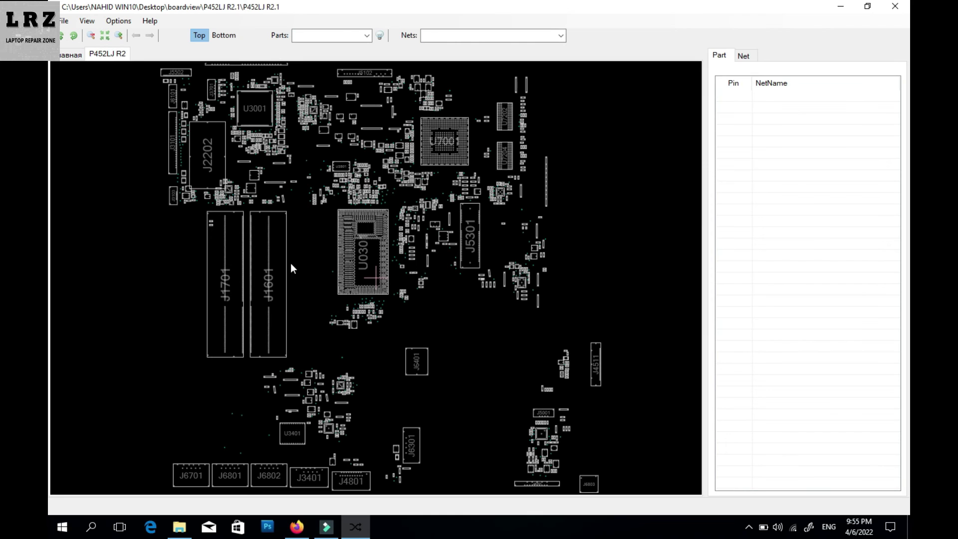
Examine the component layout on the board's top side, especially around processor U0301.
{"action": "scroll", "coordinate": [378, 203], "scroll_direction": "up", "scroll_amount": 2}
{"action": "scroll", "coordinate": [378, 202], "scroll_direction": "down", "scroll_amount": 4}
{"action": "scroll", "coordinate": [378, 202], "scroll_direction": "up", "scroll_amount": 2}
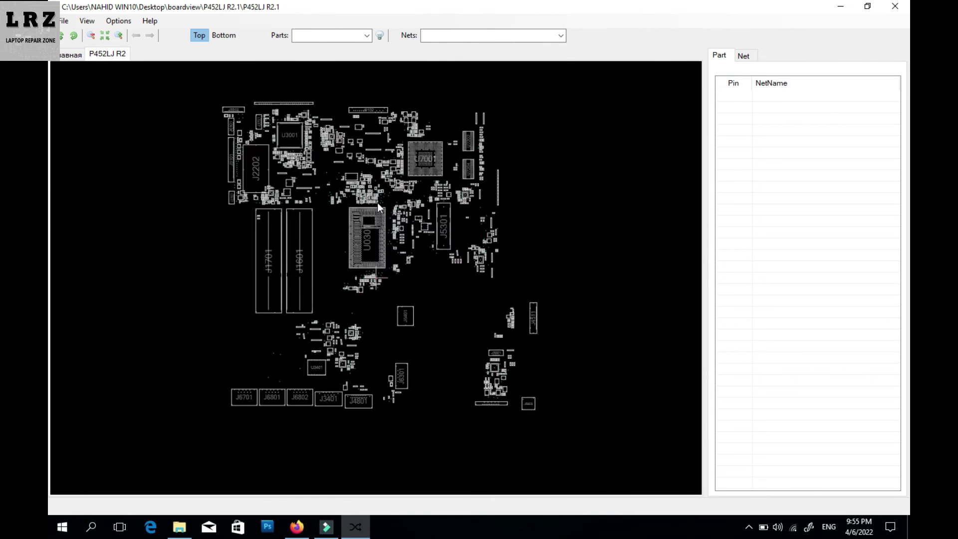
{"action": "scroll", "coordinate": [377, 202], "scroll_direction": "up", "scroll_amount": 5}
{"action": "scroll", "coordinate": [378, 202], "scroll_direction": "down", "scroll_amount": 2}
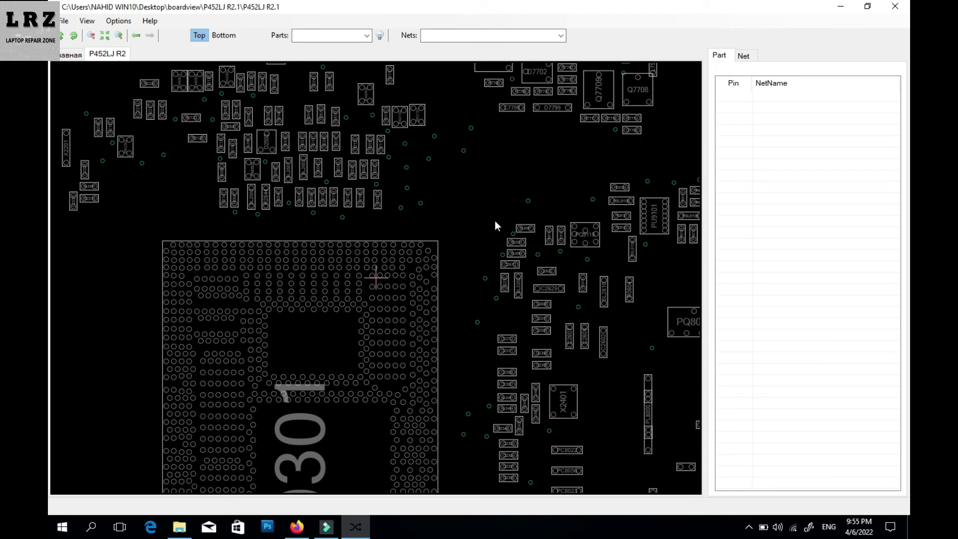
{"action": "scroll", "coordinate": [460, 217], "scroll_direction": "down", "scroll_amount": 4}
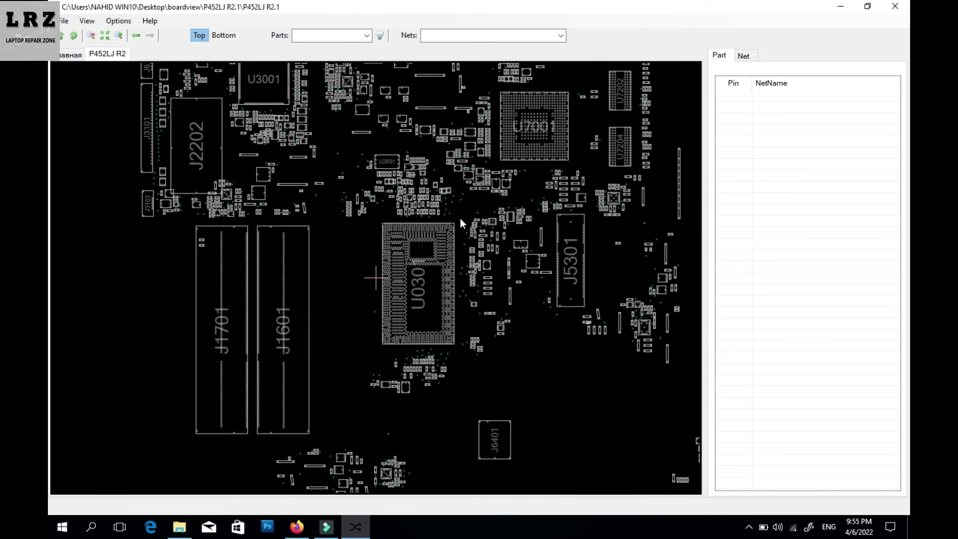
{"action": "scroll", "coordinate": [468, 236], "scroll_direction": "down", "scroll_amount": 2}
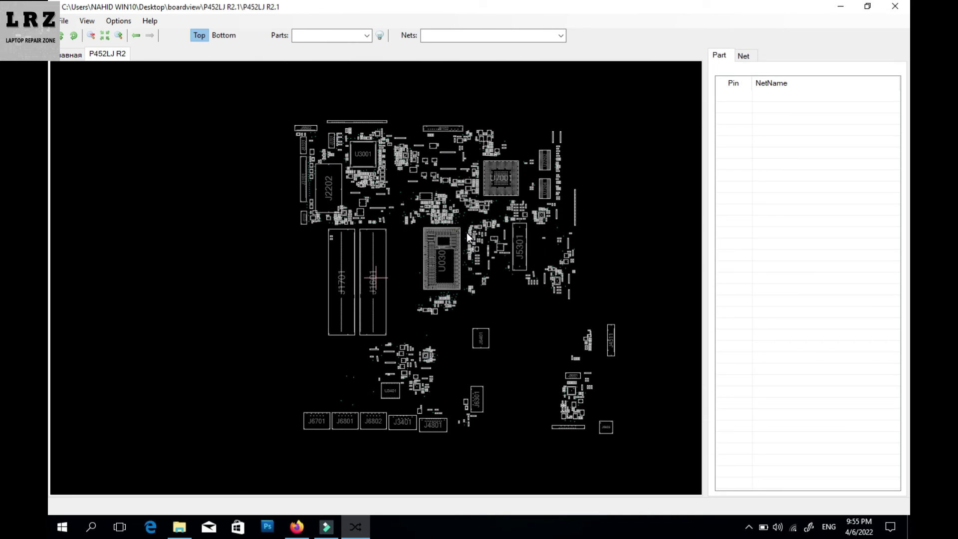
Flip the board to its bottom side and examine the small components near PC8026 and the overall layout.
{"action": "key", "text": "space"}
{"action": "scroll", "coordinate": [298, 280], "scroll_direction": "up", "scroll_amount": 5}
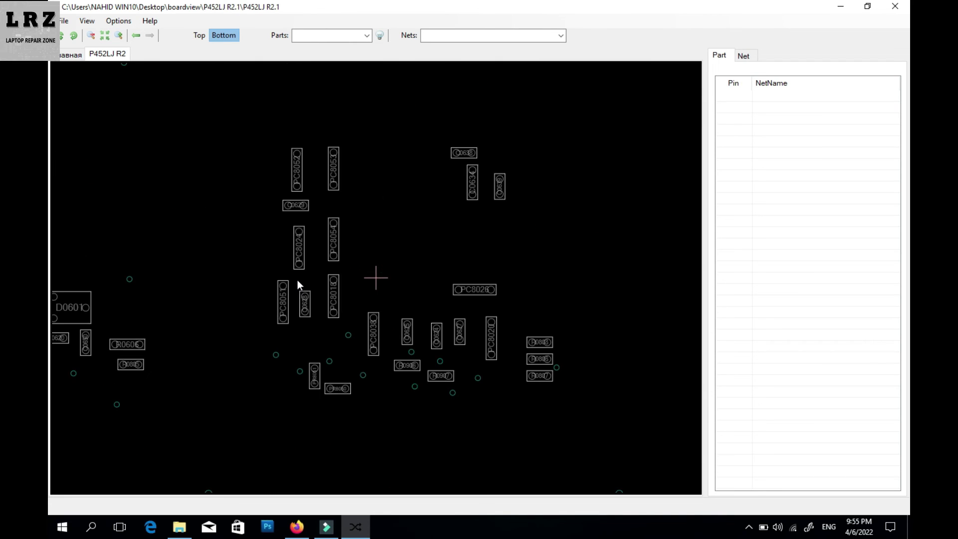
{"action": "scroll", "coordinate": [297, 279], "scroll_direction": "down", "scroll_amount": 5}
{"action": "scroll", "coordinate": [309, 298], "scroll_direction": "down", "scroll_amount": 5}
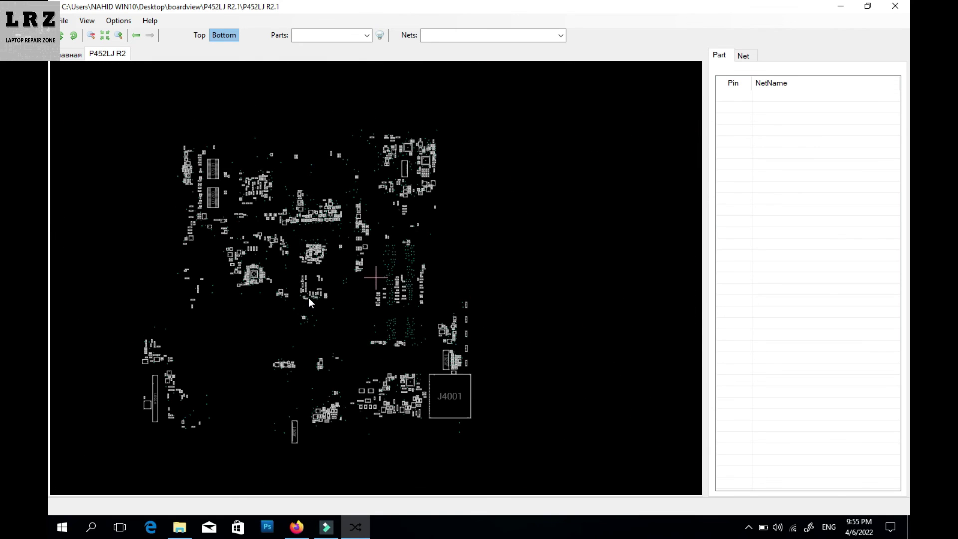
Return to the board's top side and select pin 2 of C2304 to trace the PCIE_TXP4 net to U0301.
{"action": "key", "text": "space"}
{"action": "scroll", "coordinate": [329, 306], "scroll_direction": "up", "scroll_amount": 5}
{"action": "scroll", "coordinate": [329, 306], "scroll_direction": "down", "scroll_amount": 4}
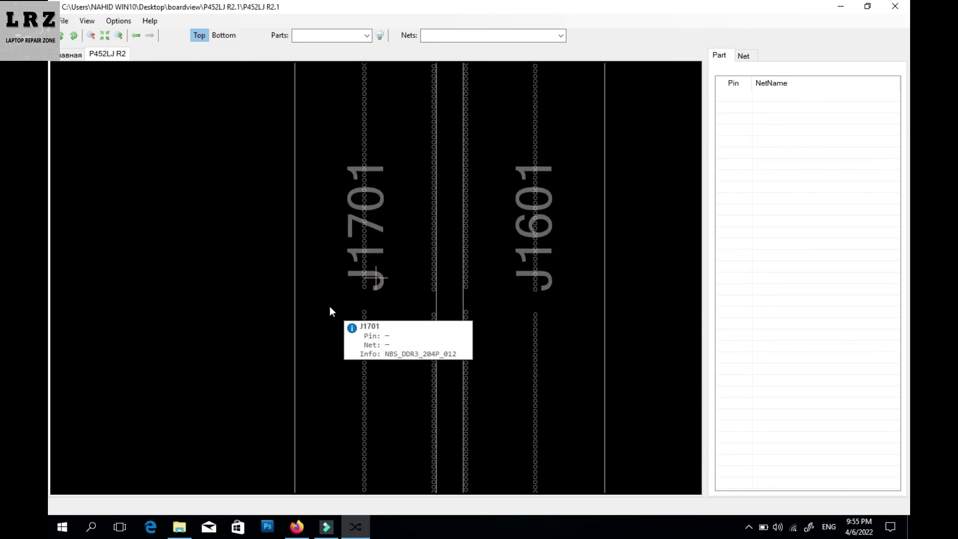
{"action": "scroll", "coordinate": [536, 249], "scroll_direction": "up", "scroll_amount": 2}
{"action": "scroll", "coordinate": [536, 248], "scroll_direction": "up", "scroll_amount": 4}
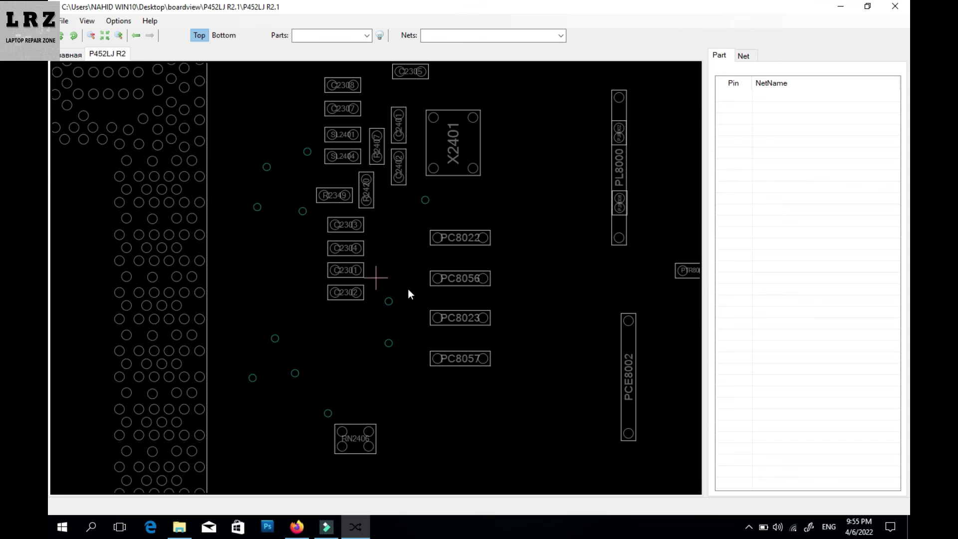
{"action": "left_click", "coordinate": [335, 249]}
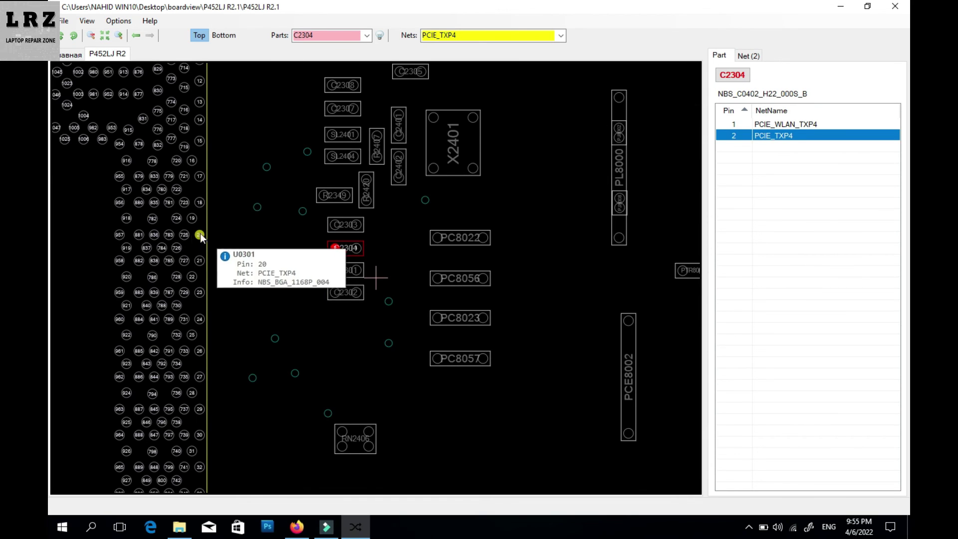
{"action": "scroll", "coordinate": [337, 296], "scroll_direction": "up", "scroll_amount": 1}
{"action": "scroll", "coordinate": [337, 296], "scroll_direction": "down", "scroll_amount": 5}
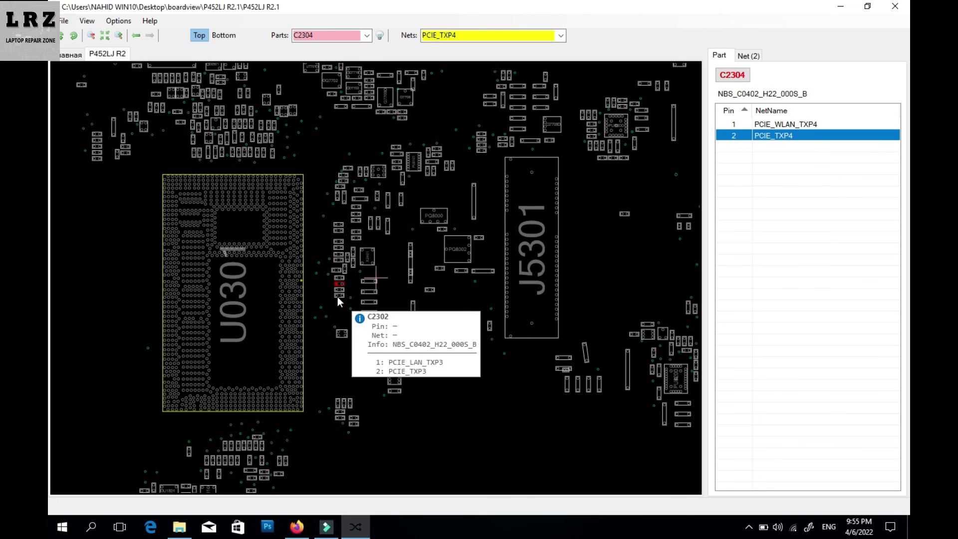
Clear the C2304 selection and select pins 4 and 3 of PQ8002 to trace the P_VCCIN_LG_30 and GND nets.
{"action": "left_click", "coordinate": [446, 285]}
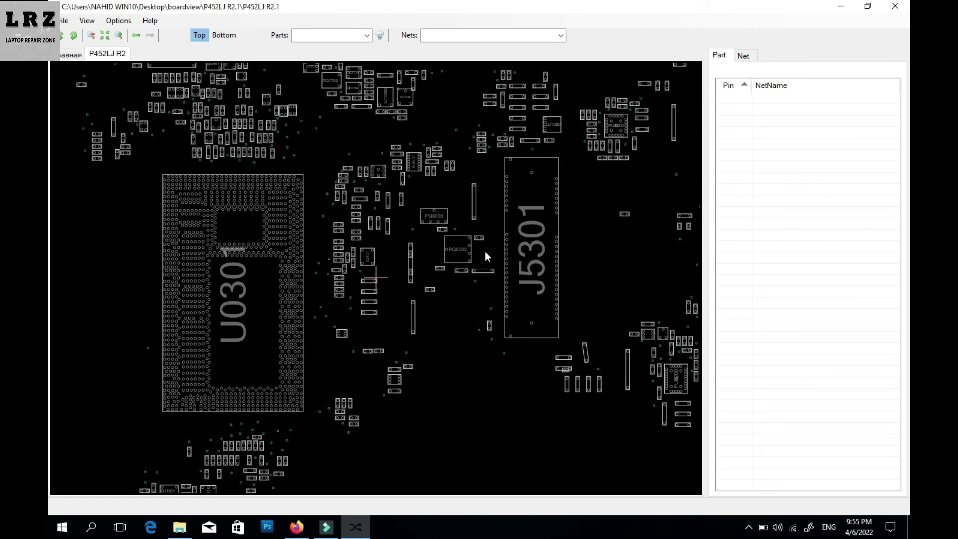
{"action": "left_click", "coordinate": [469, 238]}
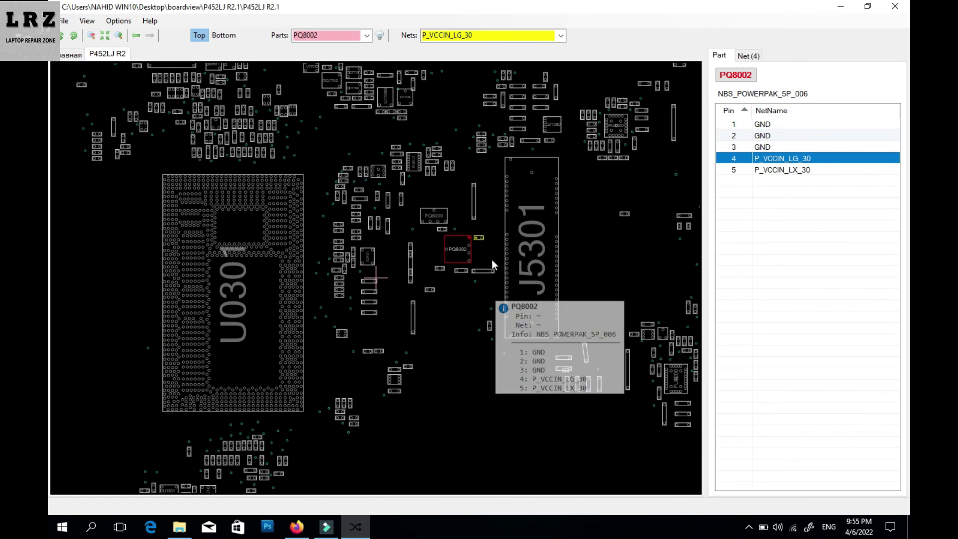
{"action": "left_click", "coordinate": [469, 248]}
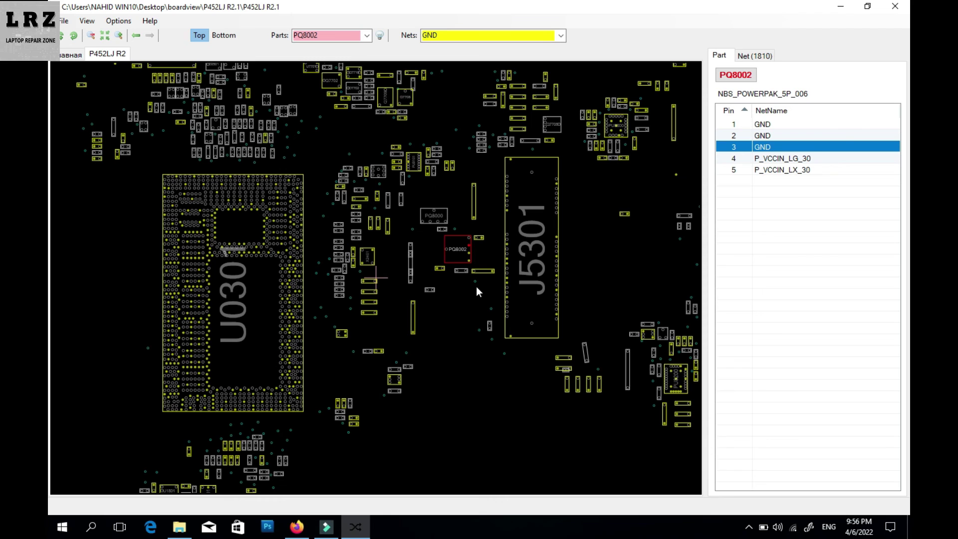
{"action": "scroll", "coordinate": [483, 229], "scroll_direction": "down", "scroll_amount": 3}
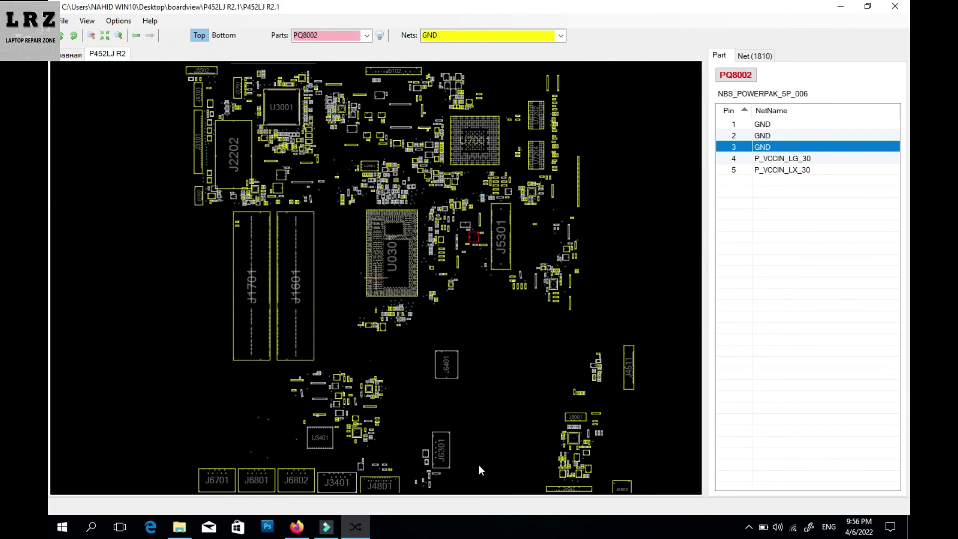
Select the memory slots J1601 and J1701 in turn to inspect their pin and net lists, ending on J1601.
{"action": "scroll", "coordinate": [270, 266], "scroll_direction": "up", "scroll_amount": 5}
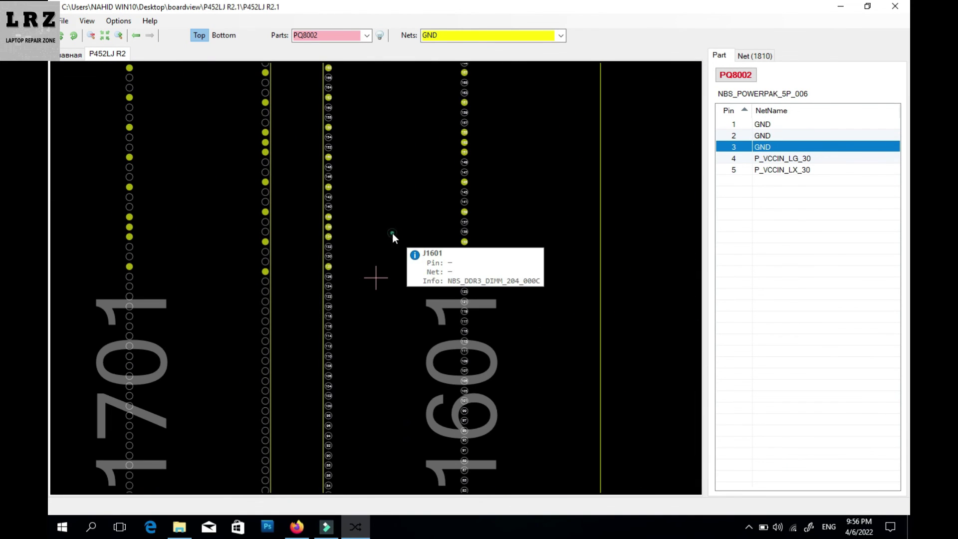
{"action": "left_click", "coordinate": [393, 233]}
{"action": "scroll", "coordinate": [496, 203], "scroll_direction": "down", "scroll_amount": 4}
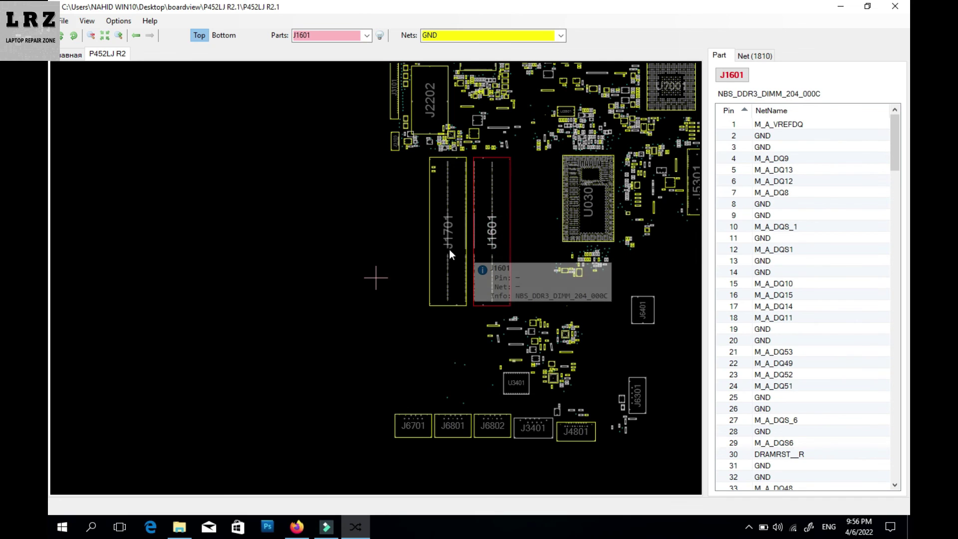
{"action": "left_click", "coordinate": [450, 251]}
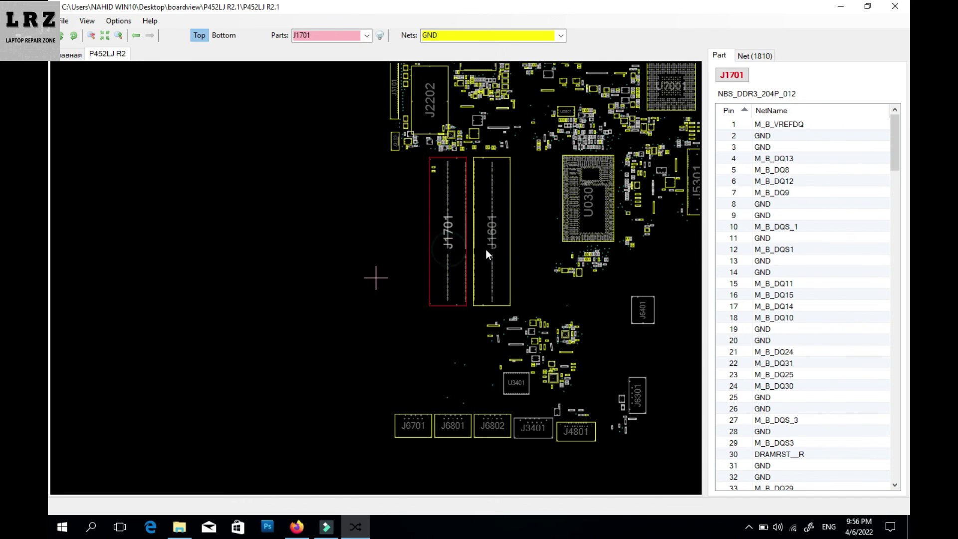
{"action": "left_click", "coordinate": [497, 196]}
Examine the overall board layout on both sides and the components around U0301 and J5301.
{"action": "scroll", "coordinate": [523, 205], "scroll_direction": "up", "scroll_amount": 3}
{"action": "scroll", "coordinate": [523, 205], "scroll_direction": "down", "scroll_amount": 5}
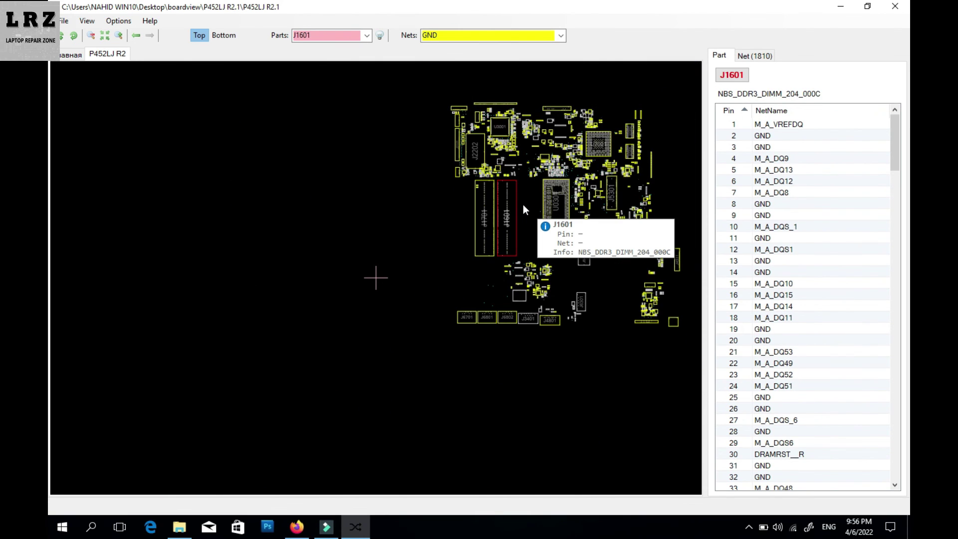
{"action": "key", "text": "space"}
{"action": "key", "text": "space"}
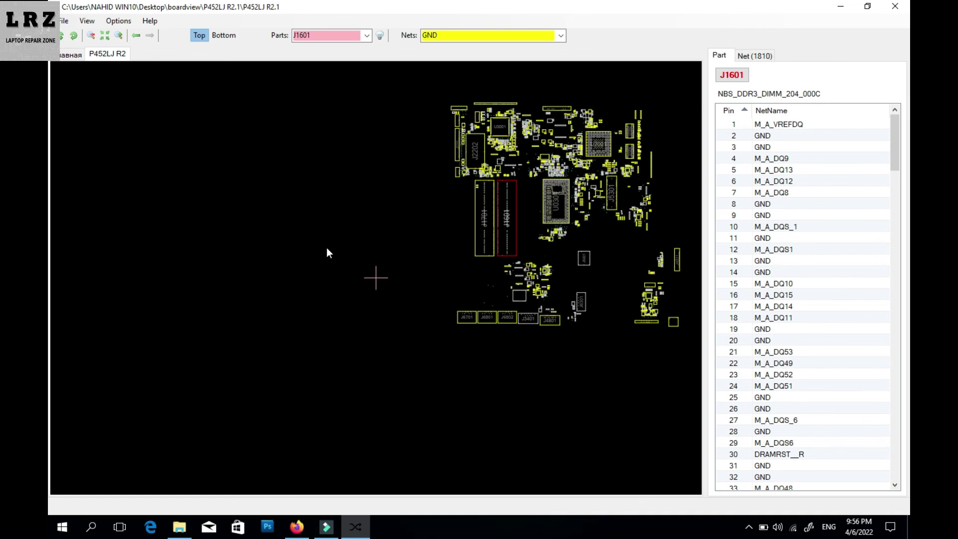
{"action": "scroll", "coordinate": [569, 196], "scroll_direction": "up", "scroll_amount": 2}
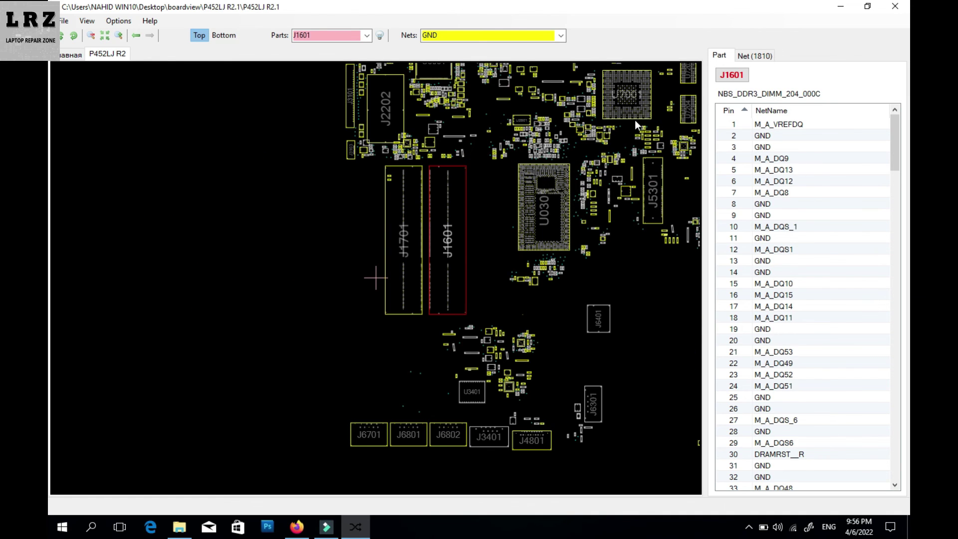
{"action": "scroll", "coordinate": [636, 122], "scroll_direction": "up", "scroll_amount": 3}
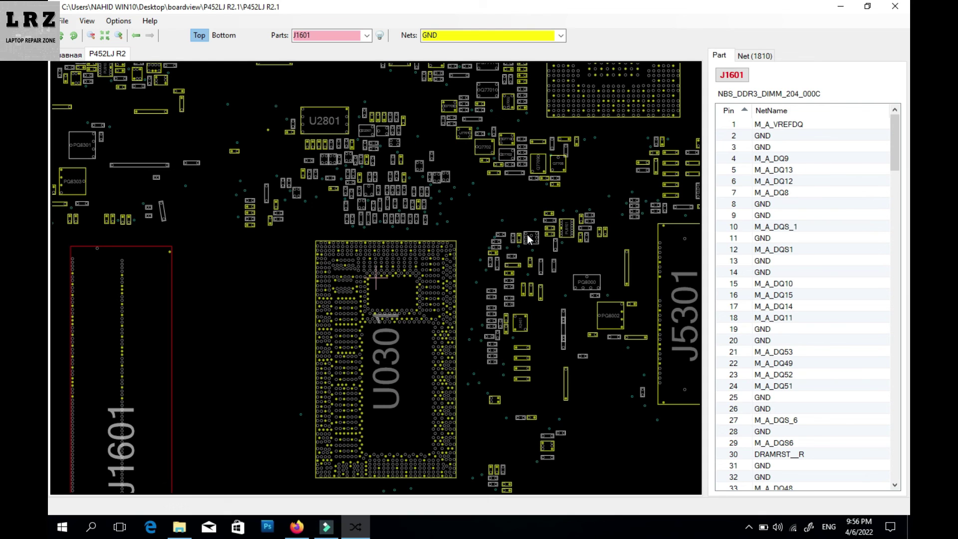
{"action": "scroll", "coordinate": [529, 238], "scroll_direction": "down", "scroll_amount": 3}
{"action": "scroll", "coordinate": [527, 235], "scroll_direction": "down", "scroll_amount": 2}
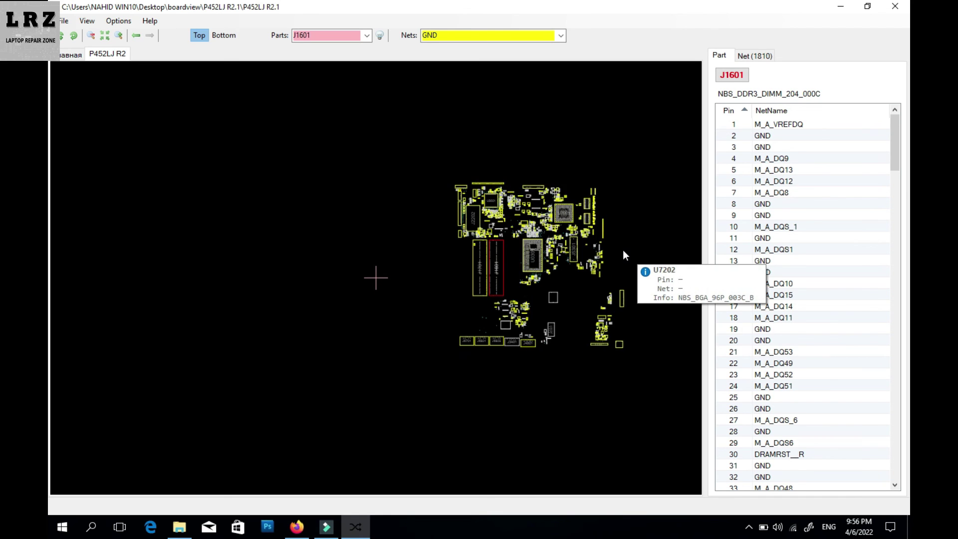
{"action": "scroll", "coordinate": [623, 250], "scroll_direction": "up", "scroll_amount": 2}
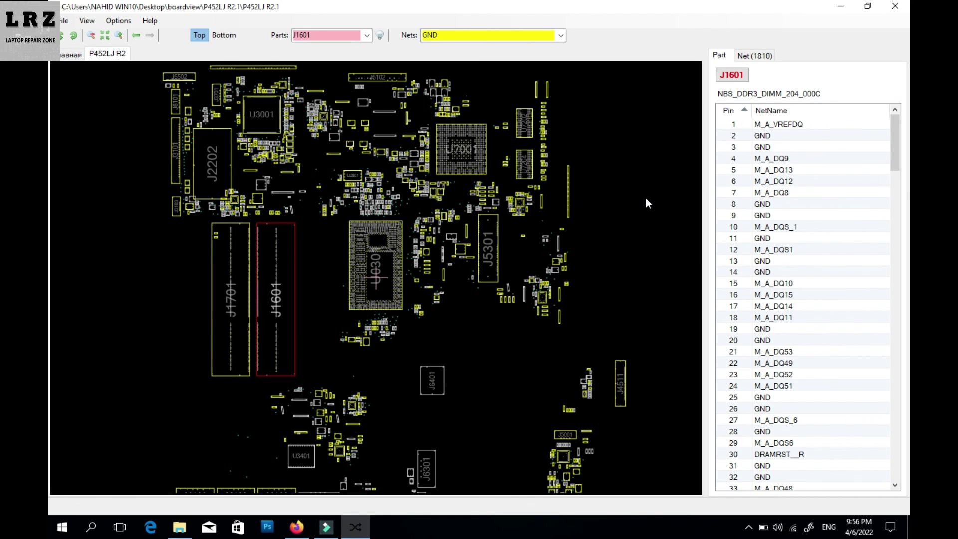
Close BoardViewer and the remaining folder window to return to the desktop.
{"action": "left_click", "coordinate": [895, 6]}
{"action": "left_click", "coordinate": [895, 6]}
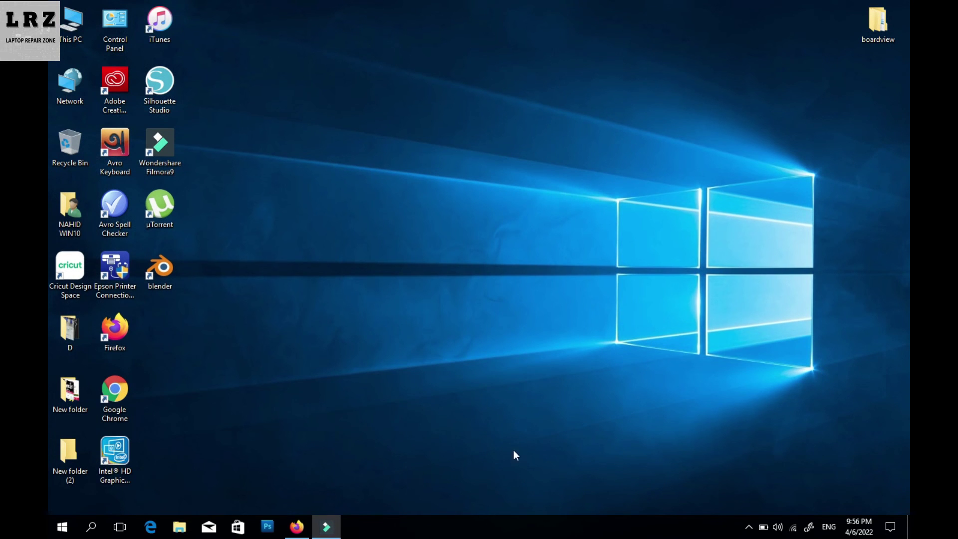
{"action": "left_click", "coordinate": [327, 527]}
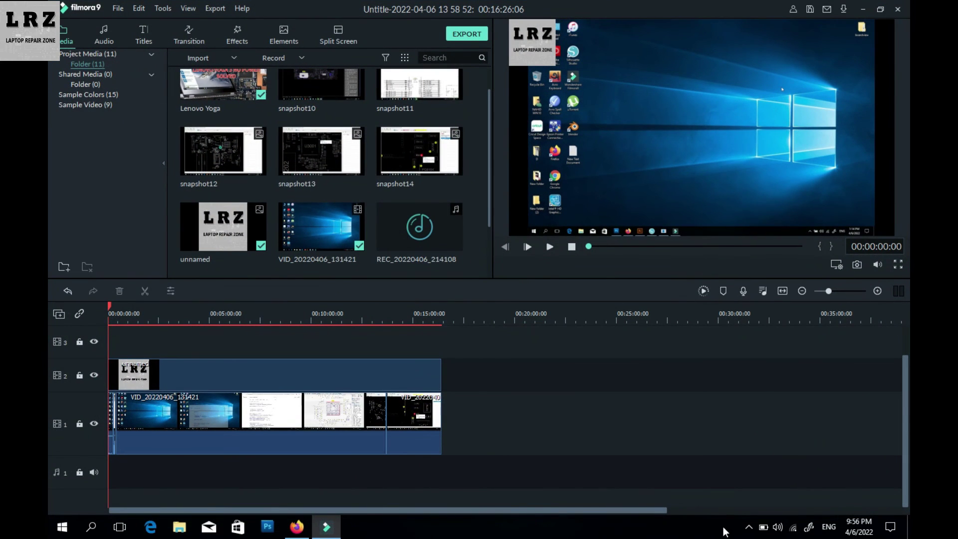
{"action": "left_click", "coordinate": [750, 534]}
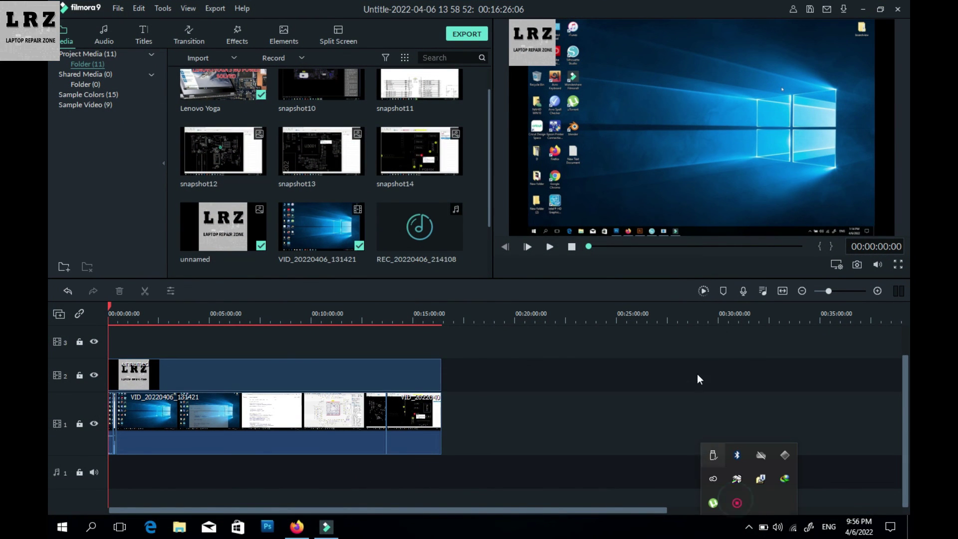
{"action": "right_click", "coordinate": [737, 501]}
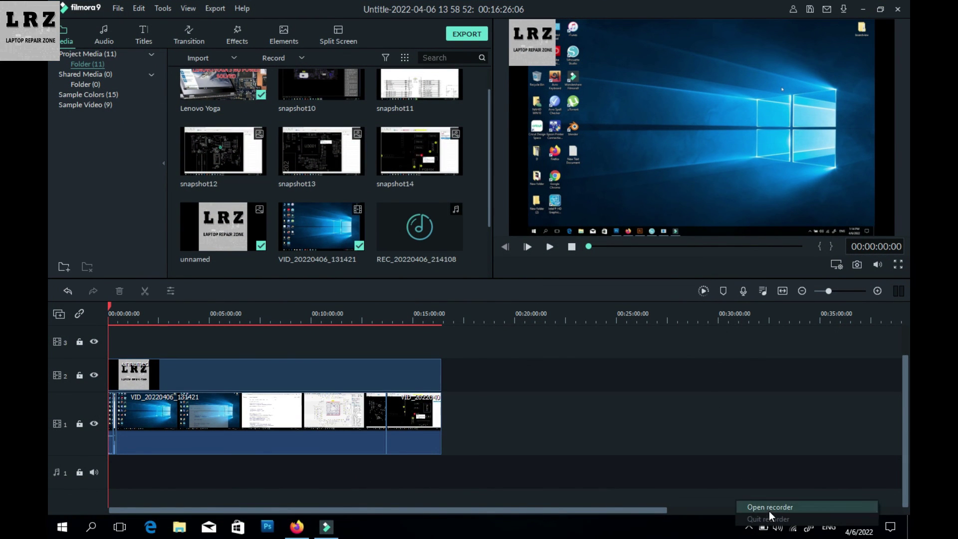